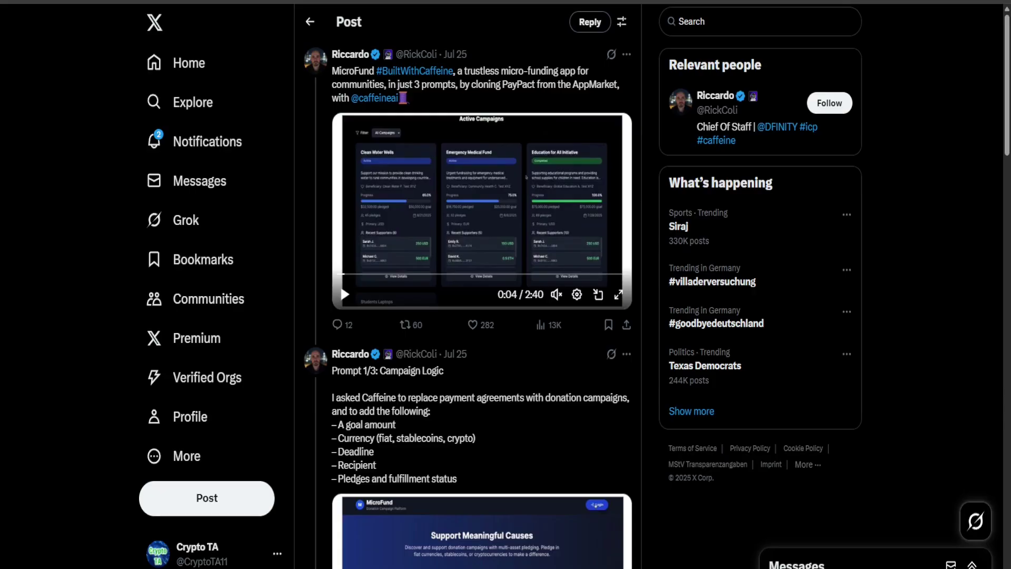
# Scroll further down the MicroFund thread toward the Prompt 2/3 post on UX/UI and user management
pyautogui.scroll(-3, 316, 177)
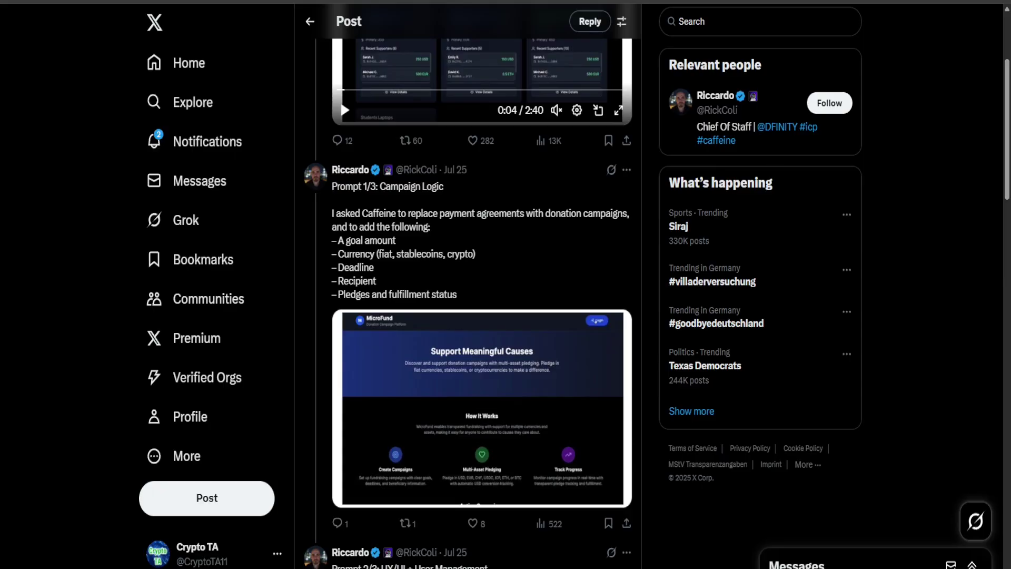
# Scroll through the remaining MicroFund thread posts to read the Prompt 3/3 tweet
pyautogui.scroll(-10, 529, 253)
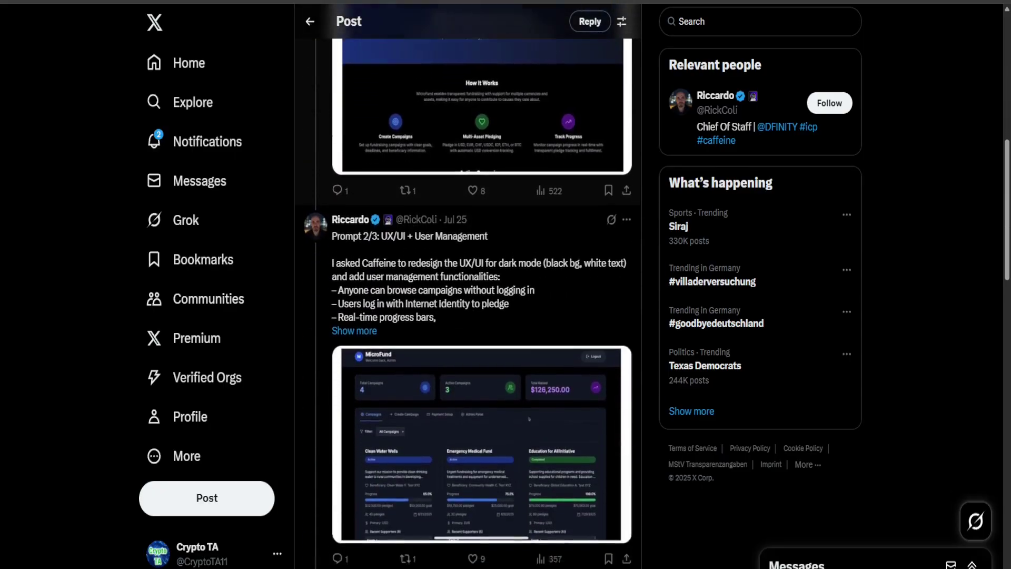
pyautogui.scroll(-3, 481, 284)
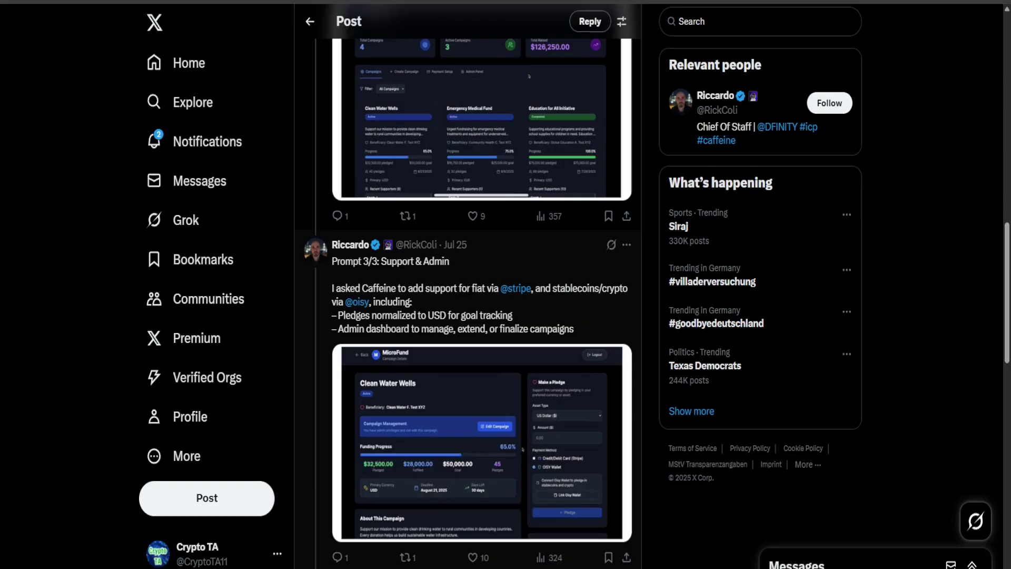
pyautogui.scroll(-2, 474, 290)
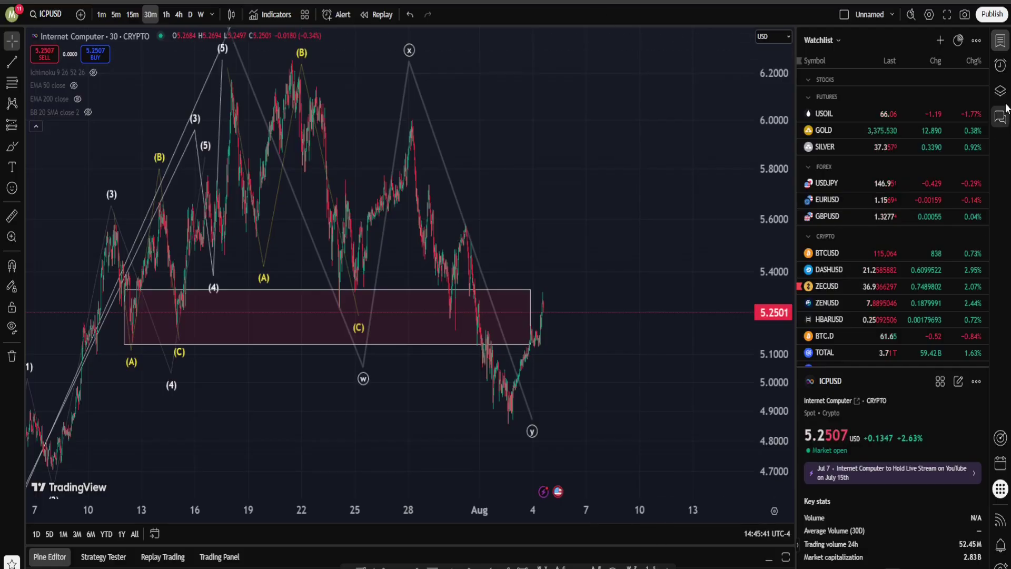
# Hide the watchlist panel so the ICPUSD chart widens, nudging the chart slightly left
pyautogui.click(1000, 40)
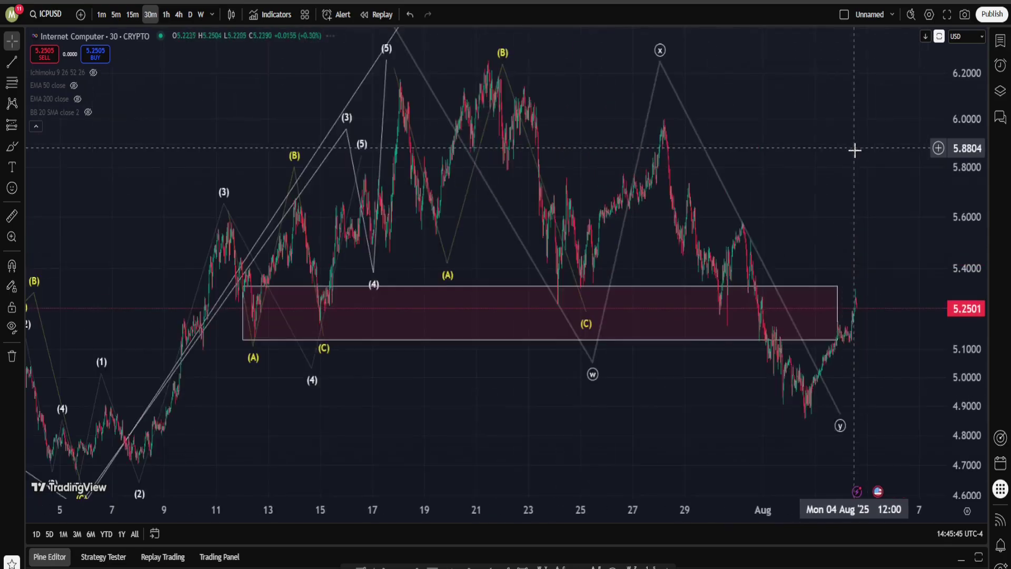
pyautogui.scroll(-2, 853, 147)
pyautogui.scroll(4, 853, 153)
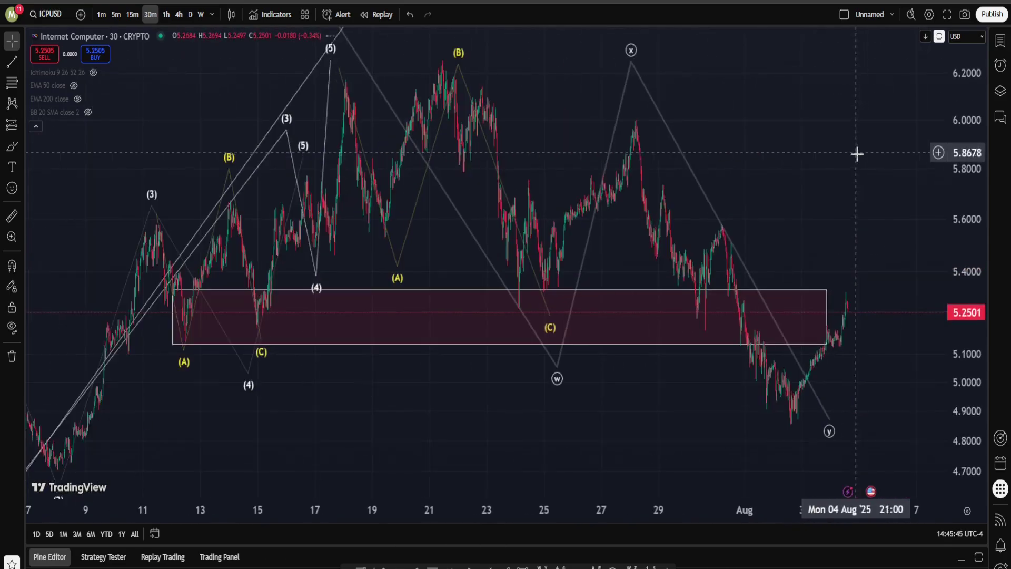
pyautogui.moveTo(680, 187); pyautogui.dragTo(661, 187)
# Sketch yellow brush strokes around the recent price drop, then undo them all
pyautogui.click(11, 146)
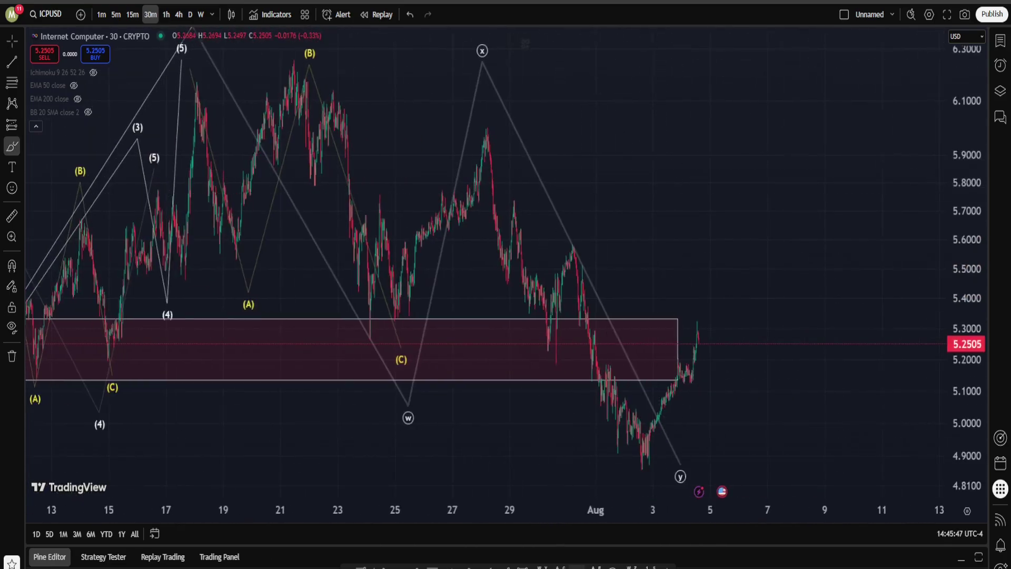
pyautogui.moveTo(599, 250)
pyautogui.mouseDown()
pyautogui.moveTo(695, 347)
pyautogui.moveTo(603, 297)
pyautogui.mouseUp()
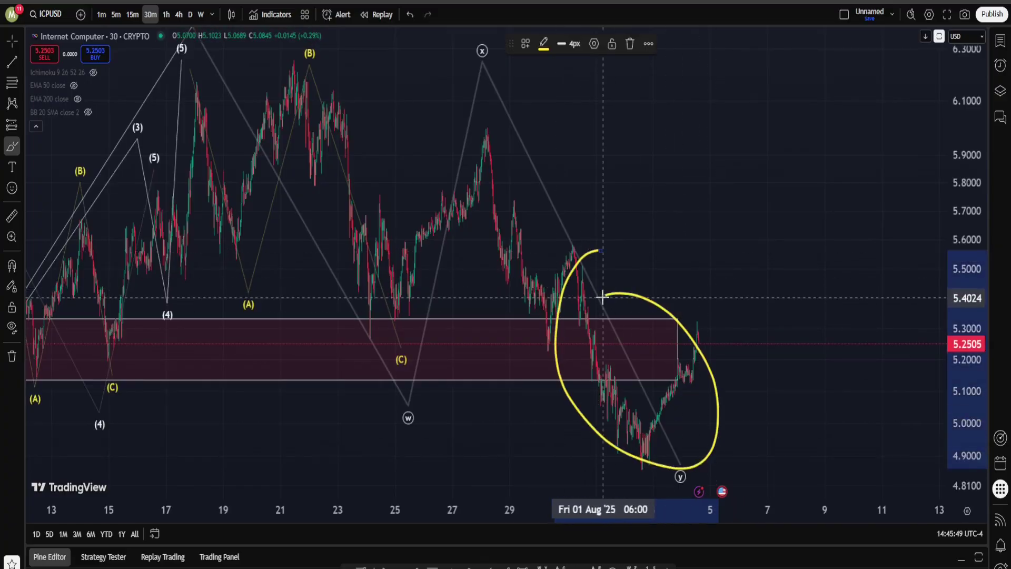
pyautogui.hotkey('ctrl', 'z')
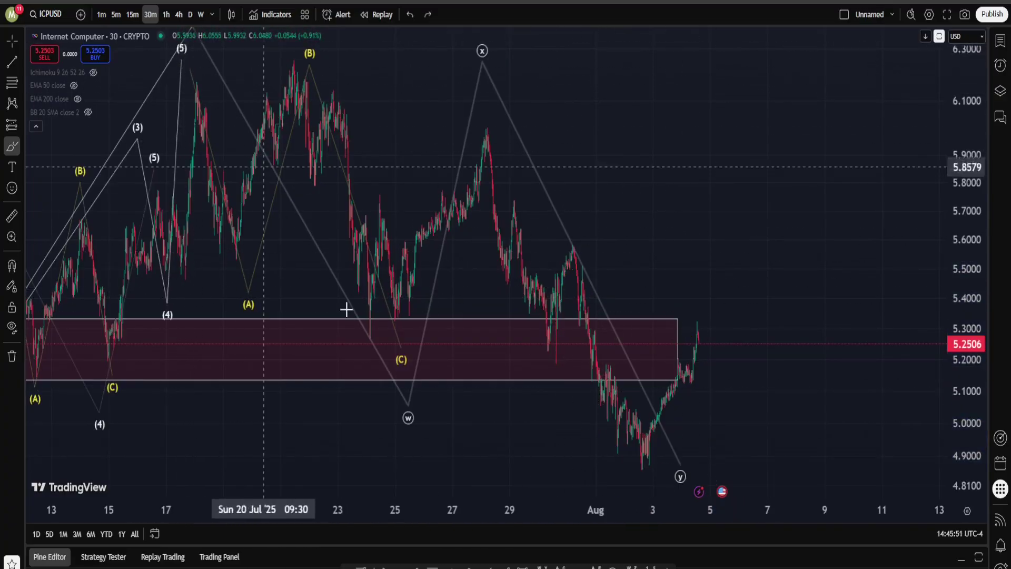
pyautogui.moveTo(213, 73)
pyautogui.mouseDown()
pyautogui.moveTo(490, 334)
pyautogui.moveTo(706, 413)
pyautogui.moveTo(762, 499)
pyautogui.mouseUp()
pyautogui.hotkey('ctrl', 'z')
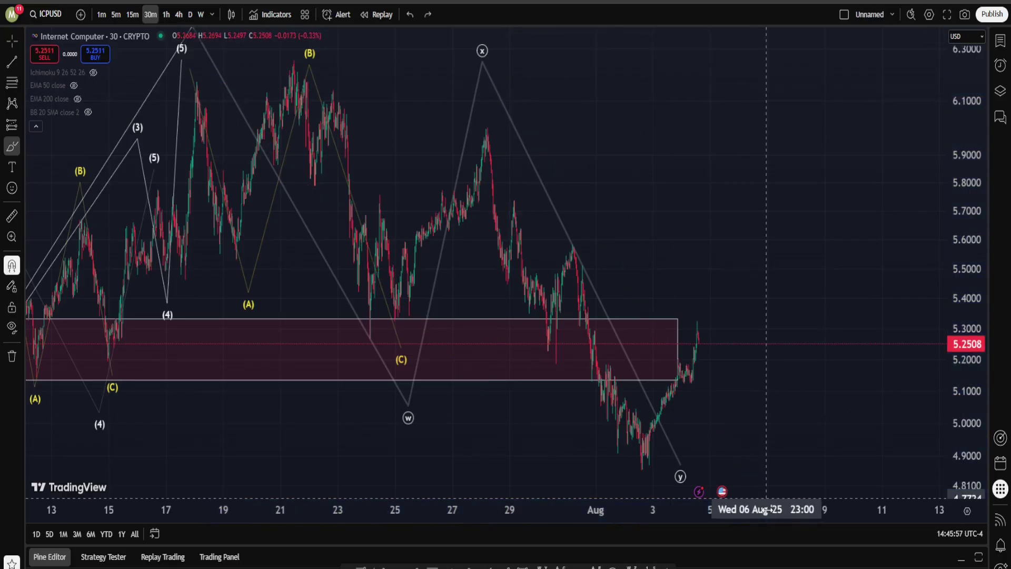
# Circle the lower-left wave (1)-(2) low in yellow, undo it, and leave the brush
pyautogui.scroll(-5, 585, 327)
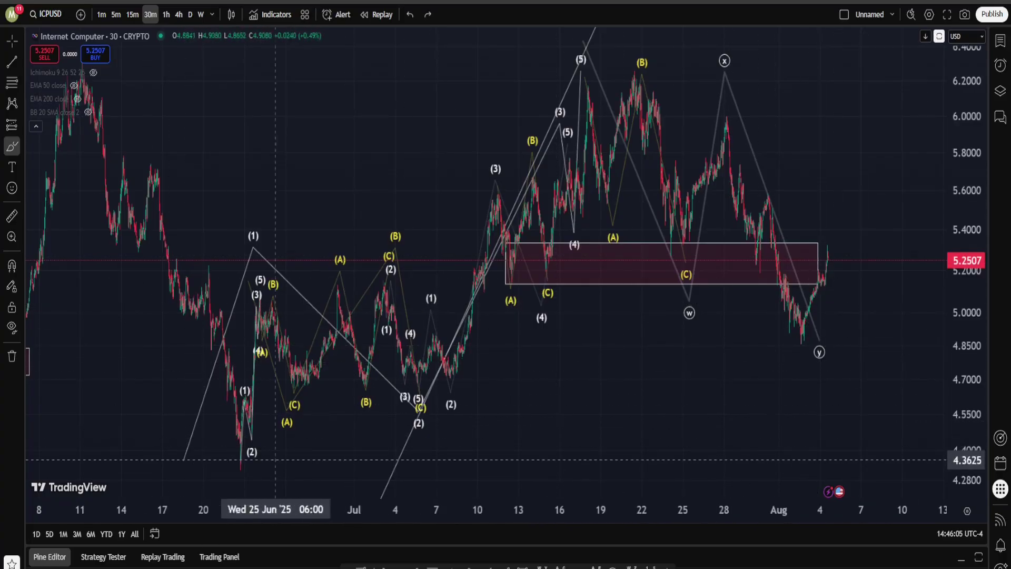
pyautogui.moveTo(285, 404); pyautogui.dragTo(244, 404)
pyautogui.moveTo(186, 450); pyautogui.dragTo(347, 409)
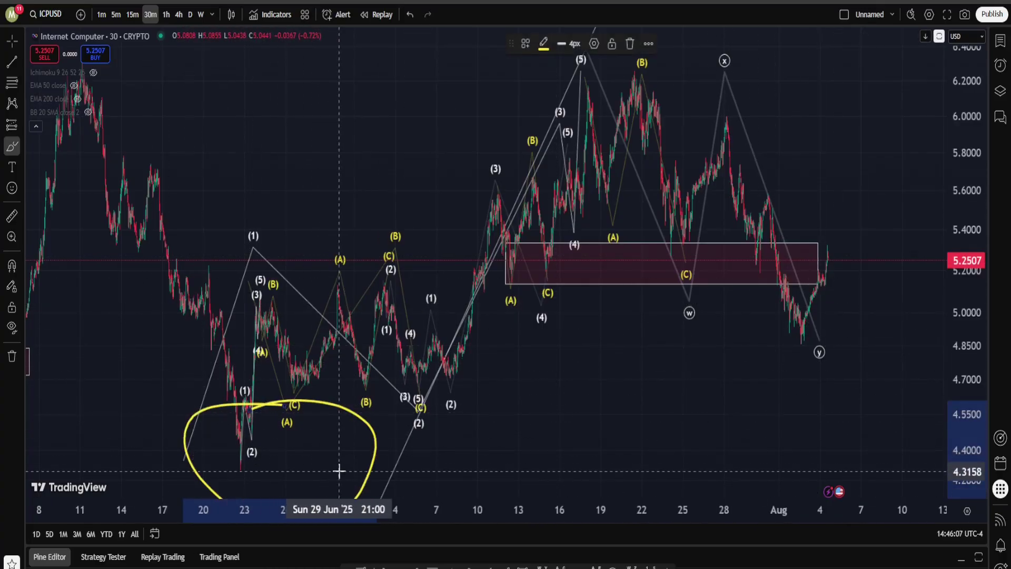
pyautogui.press('ctrl')
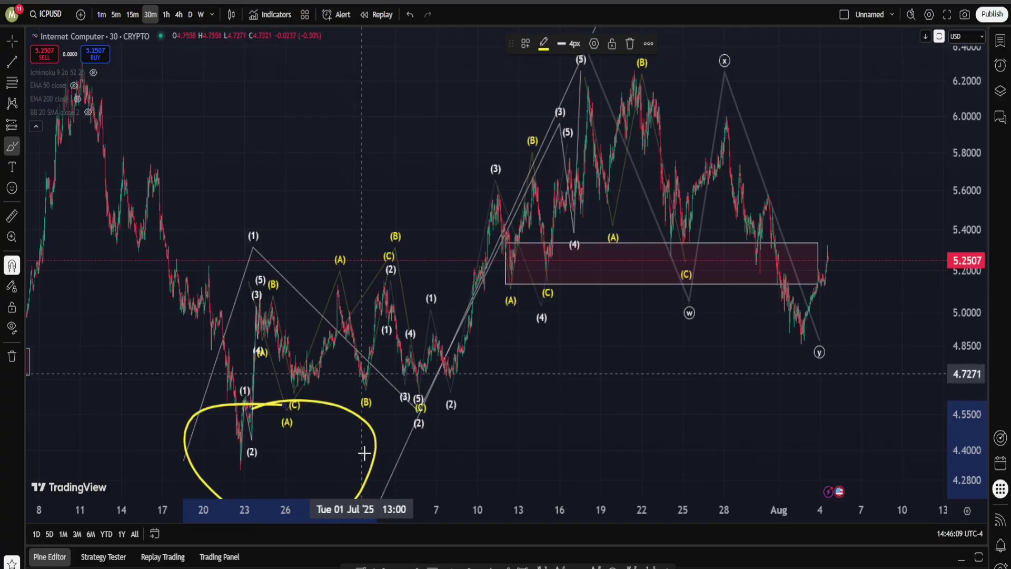
pyautogui.hotkey('ctrl', 'z')
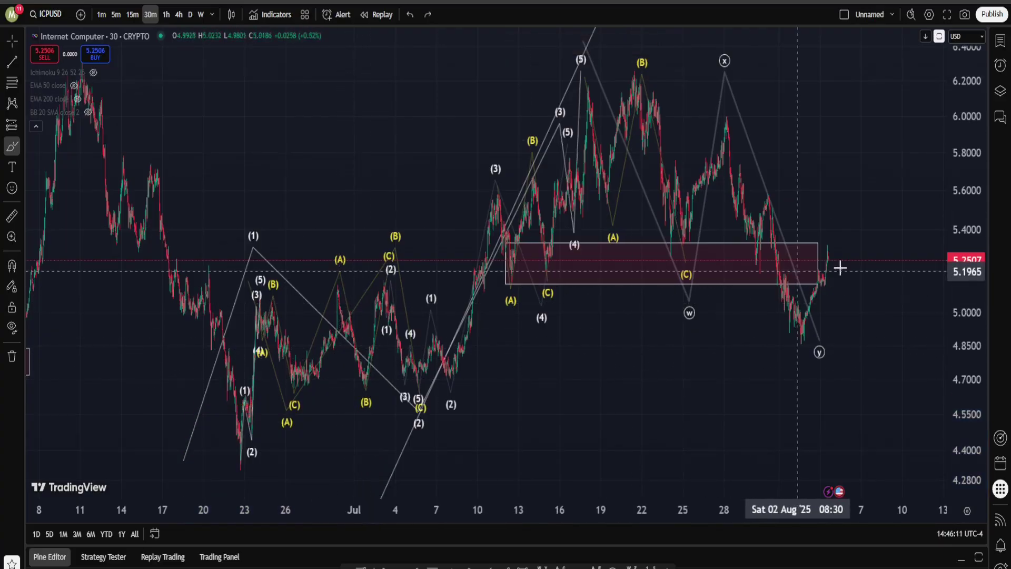
pyautogui.press('Escape')
# Compress the price scale and pan into empty space beyond the latest candles, about 7.6 to 13
pyautogui.scroll(10, 639, 124)
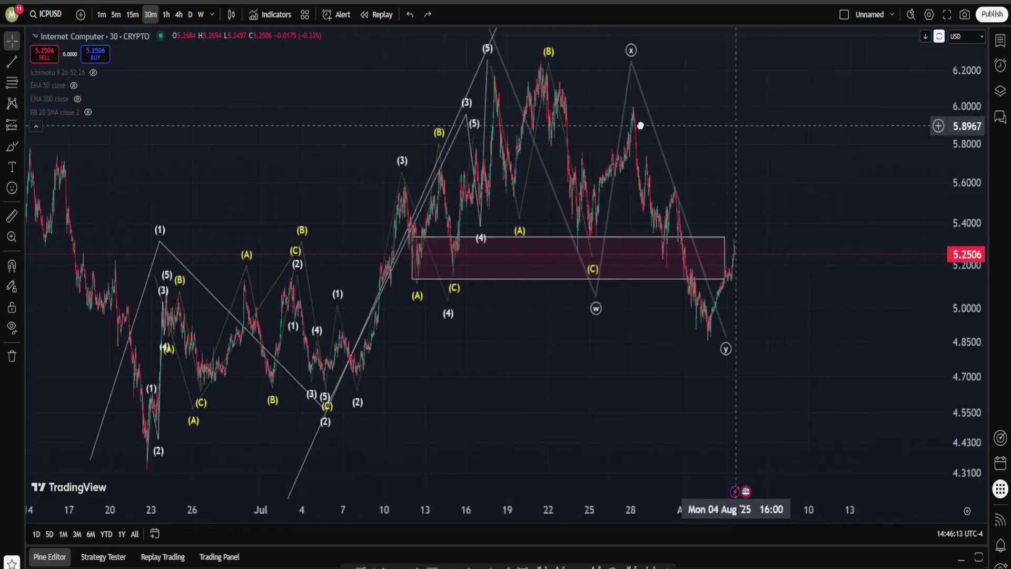
pyautogui.scroll(-10, 747, 303)
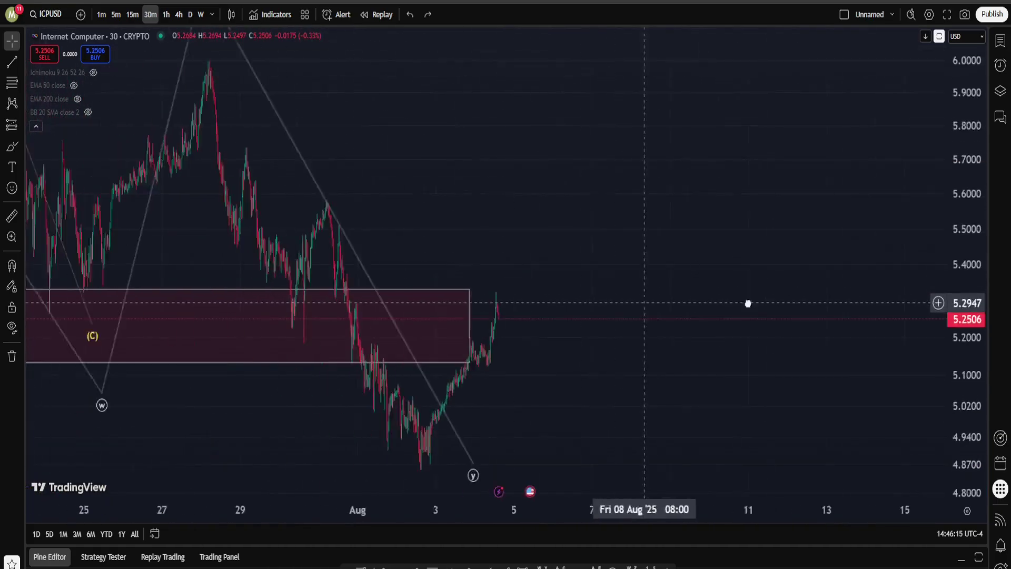
pyautogui.moveTo(979, 216); pyautogui.dragTo(916, 451)
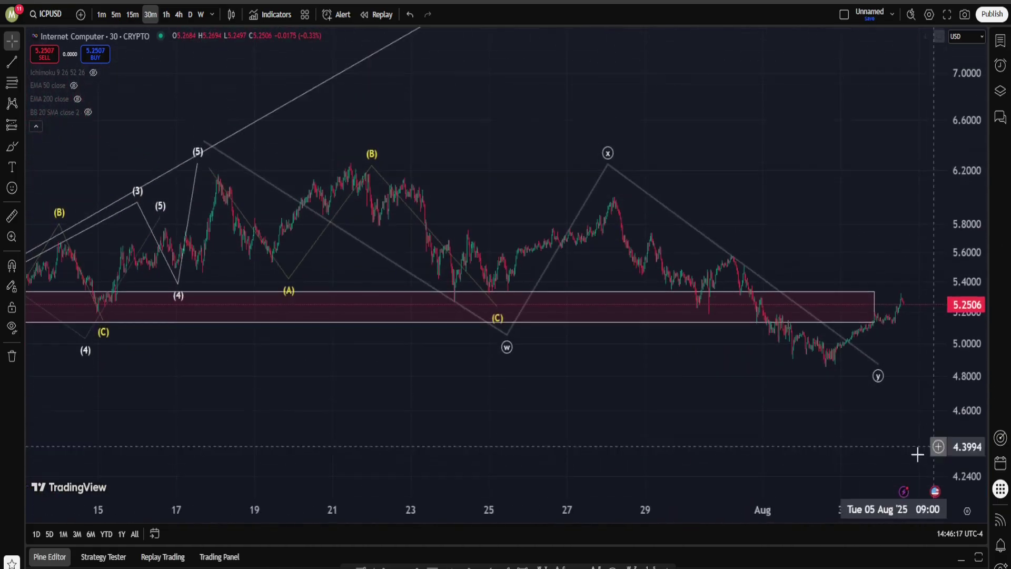
pyautogui.scroll(-3, 864, 429)
pyautogui.moveTo(673, 124); pyautogui.dragTo(560, 124)
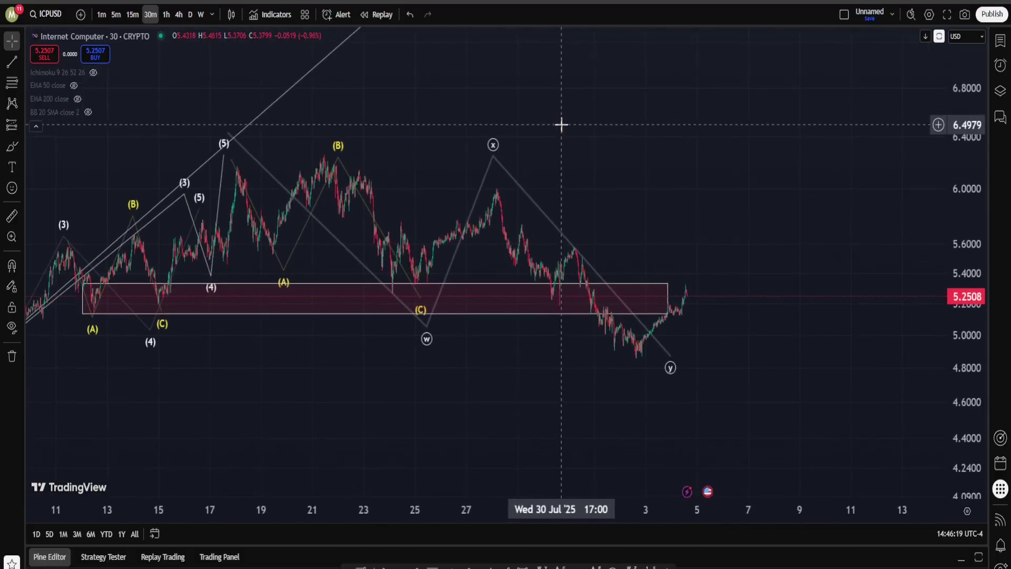
pyautogui.moveTo(781, 126); pyautogui.dragTo(323, 483)
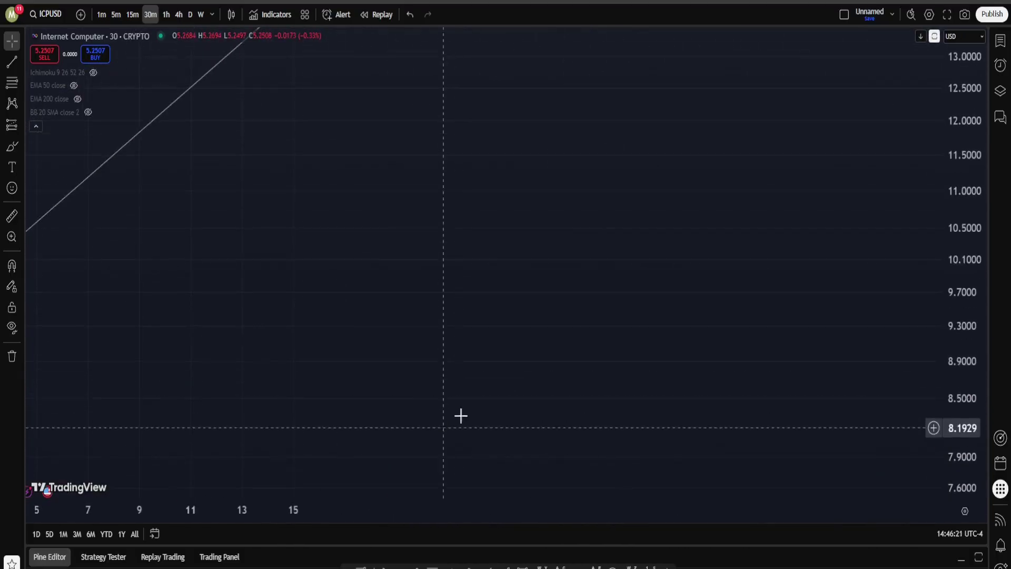
# Draw a rectangle across the lower zone area with Alt+Shift+R
pyautogui.hotkey('alt', 'shift', 'r')
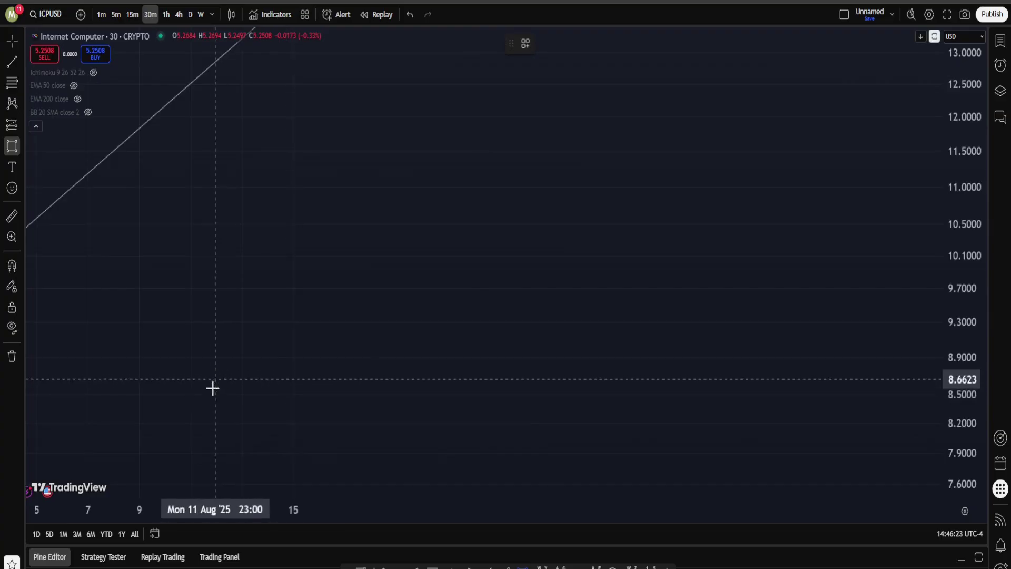
pyautogui.click(213, 409)
pyautogui.click(868, 437)
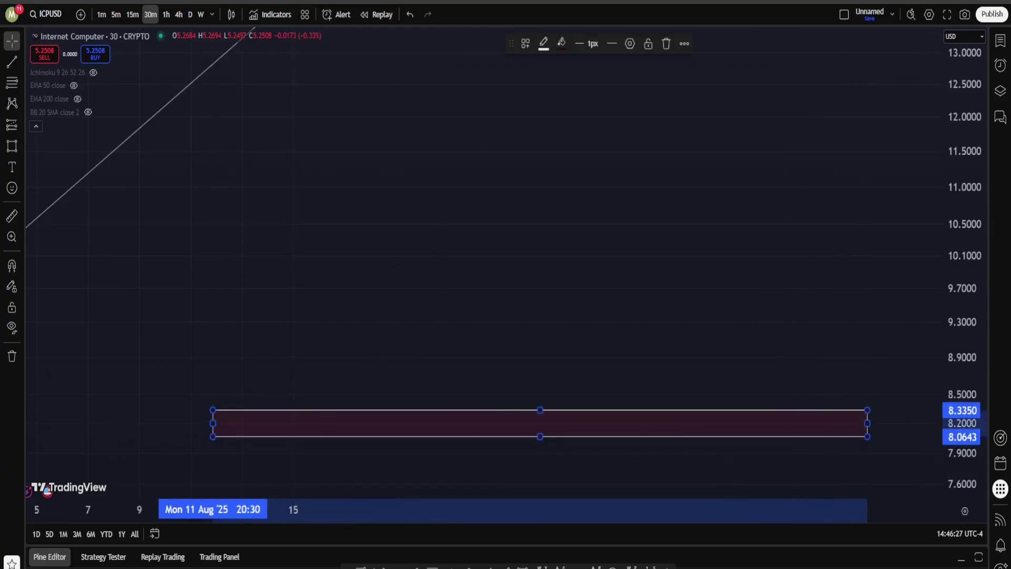
# Draw a white (0)-(5) Elliott impulse rising from the pink zone to about 12.6
pyautogui.click(12, 103)
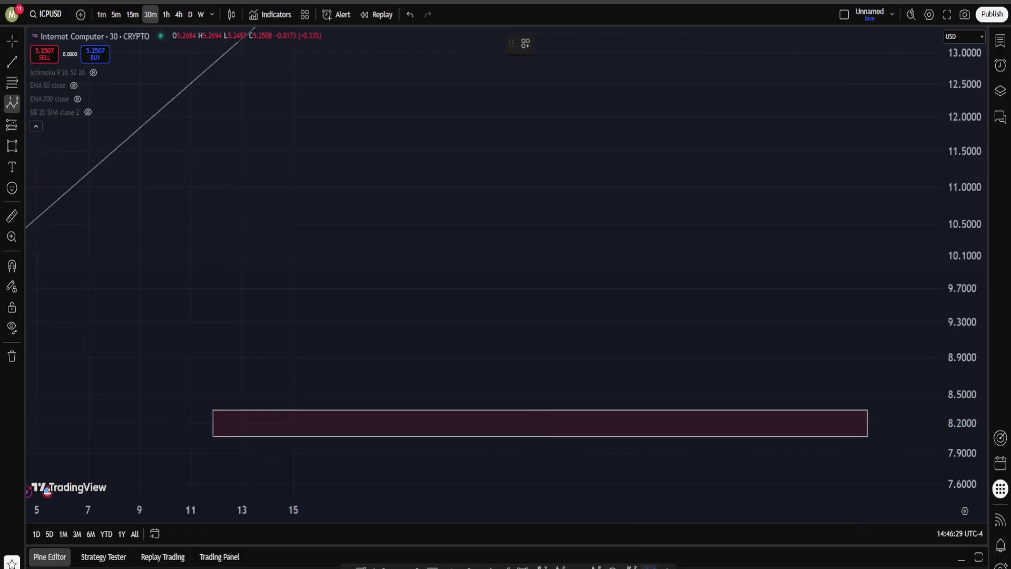
pyautogui.click(320, 423)
pyautogui.click(330, 323)
pyautogui.click(415, 396)
pyautogui.click(472, 148)
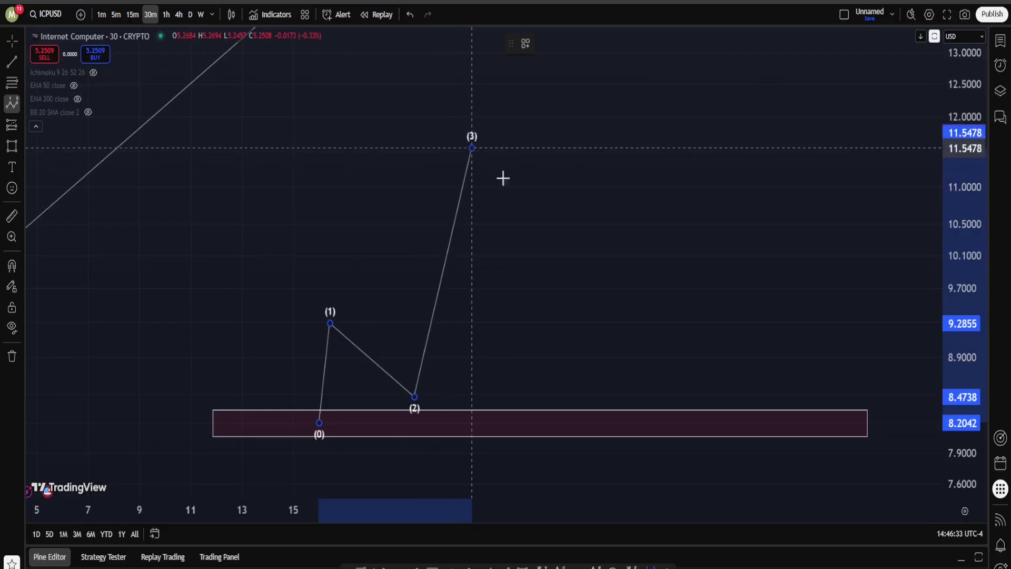
pyautogui.click(530, 207)
pyautogui.click(564, 73)
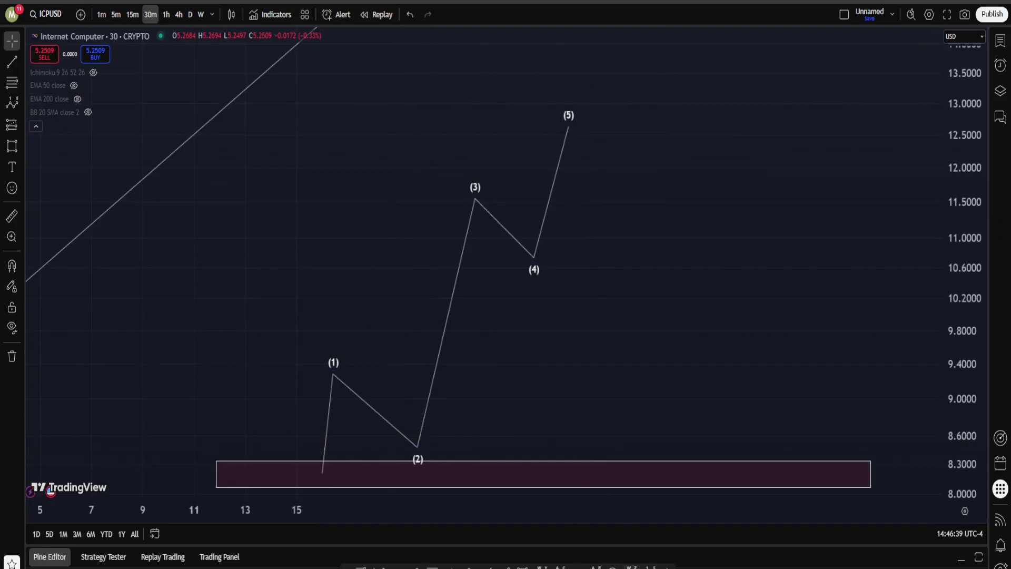
# Circle waves (1)-(2) in yellow with the brush, then undo the yellow marks
pyautogui.click(12, 146)
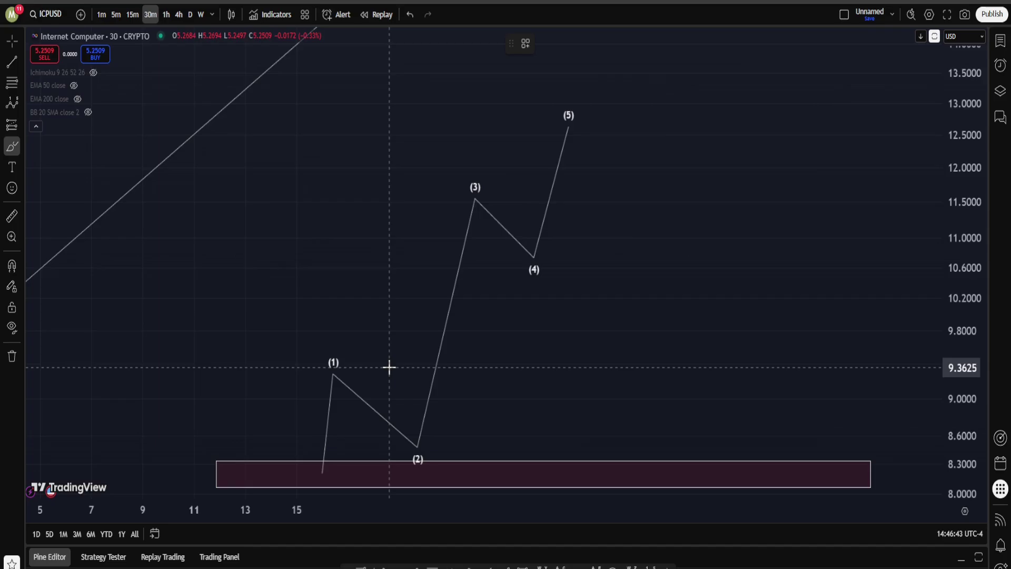
pyautogui.moveTo(403, 362)
pyautogui.mouseDown()
pyautogui.moveTo(413, 338)
pyautogui.moveTo(458, 398)
pyautogui.mouseUp()
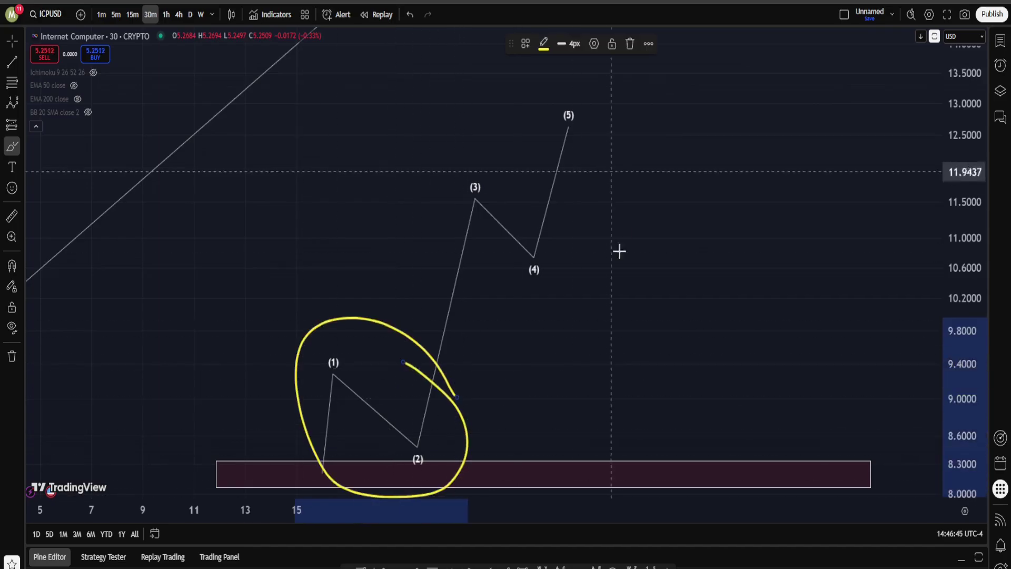
pyautogui.moveTo(618, 184); pyautogui.dragTo(575, 215)
pyautogui.hotkey('ctrl', 'z')
# Remove the leftover yellow mark and draw a red five-wave subdivision inside wave (1)
pyautogui.hotkey('ctrl', 'z')
pyautogui.moveTo(477, 158)
pyautogui.mouseDown()
pyautogui.moveTo(479, 466)
pyautogui.moveTo(508, 84)
pyautogui.mouseUp()
pyautogui.hotkey('ctrl', 'z')
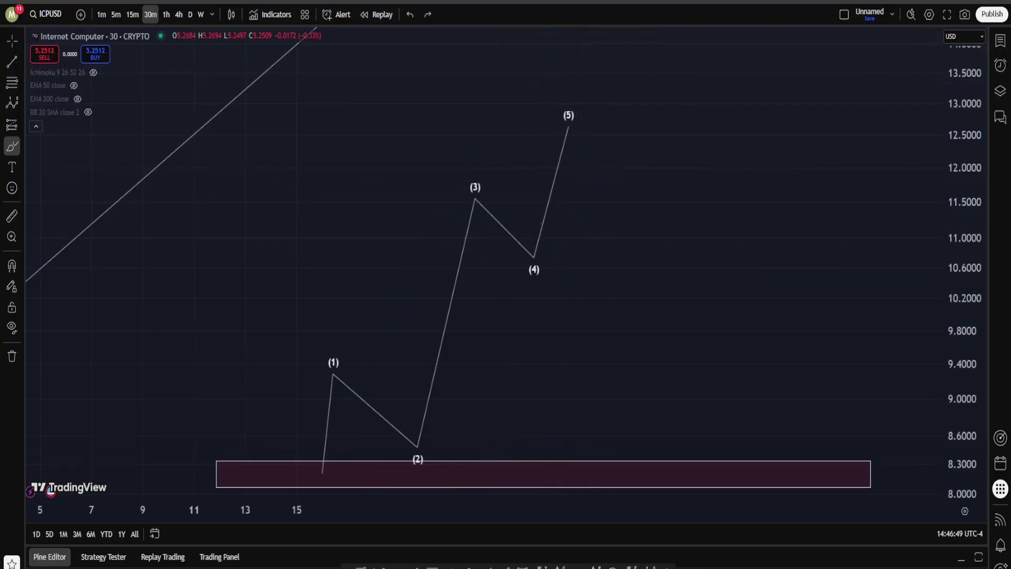
pyautogui.click(304, 491)
pyautogui.click(312, 443)
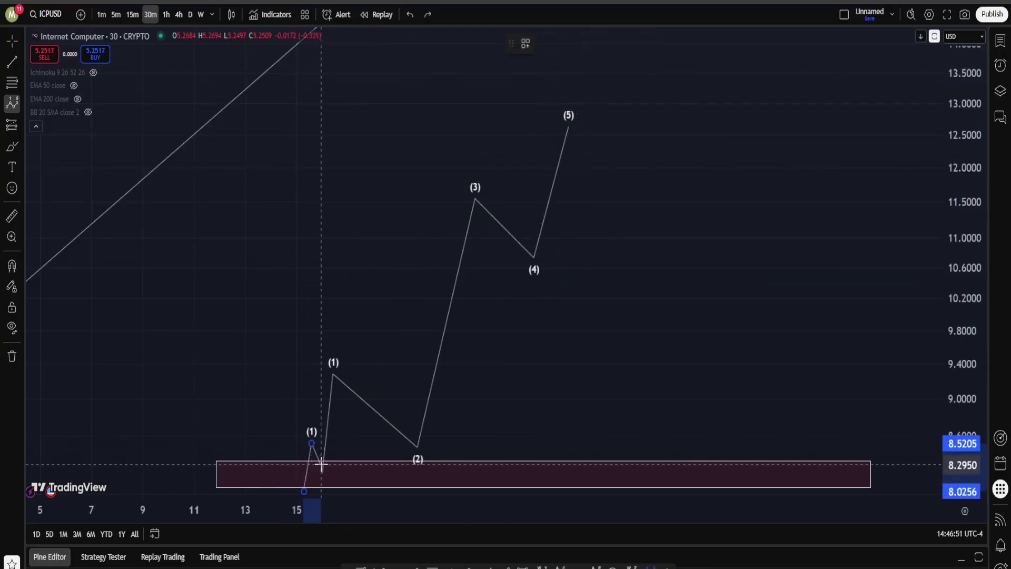
pyautogui.click(321, 465)
pyautogui.click(339, 415)
pyautogui.click(336, 355)
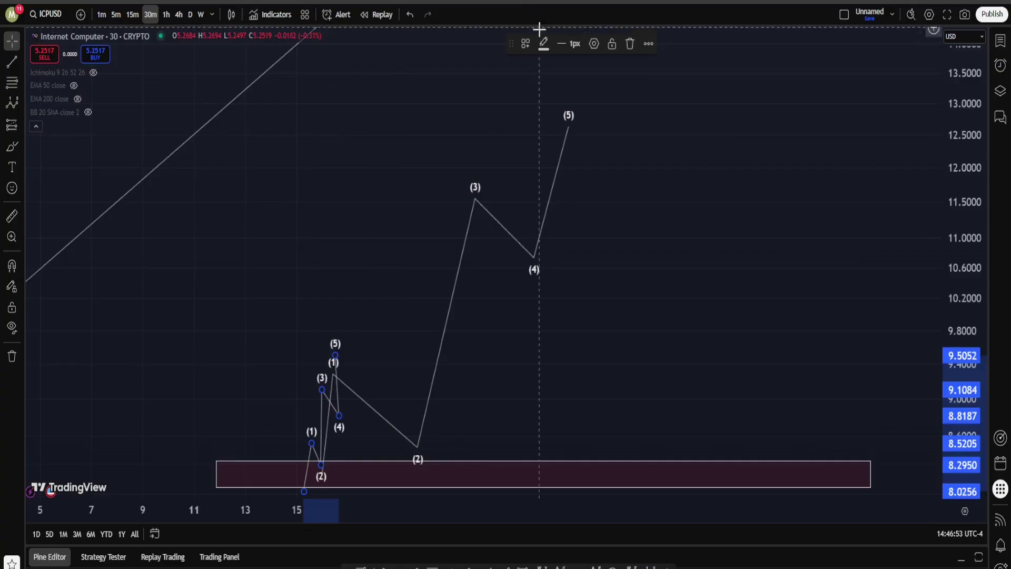
pyautogui.click(544, 43)
pyautogui.click(544, 81)
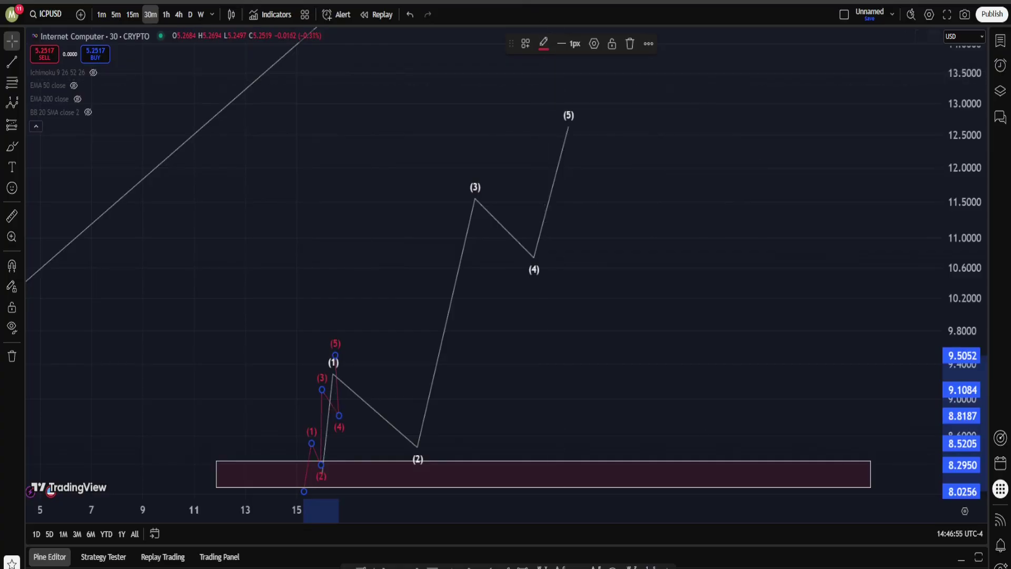
# Draw a five-wave sub-count inside wave (3), from the (2) low to the (3) peak
pyautogui.click(11, 103)
pyautogui.click(416, 460)
pyautogui.click(430, 364)
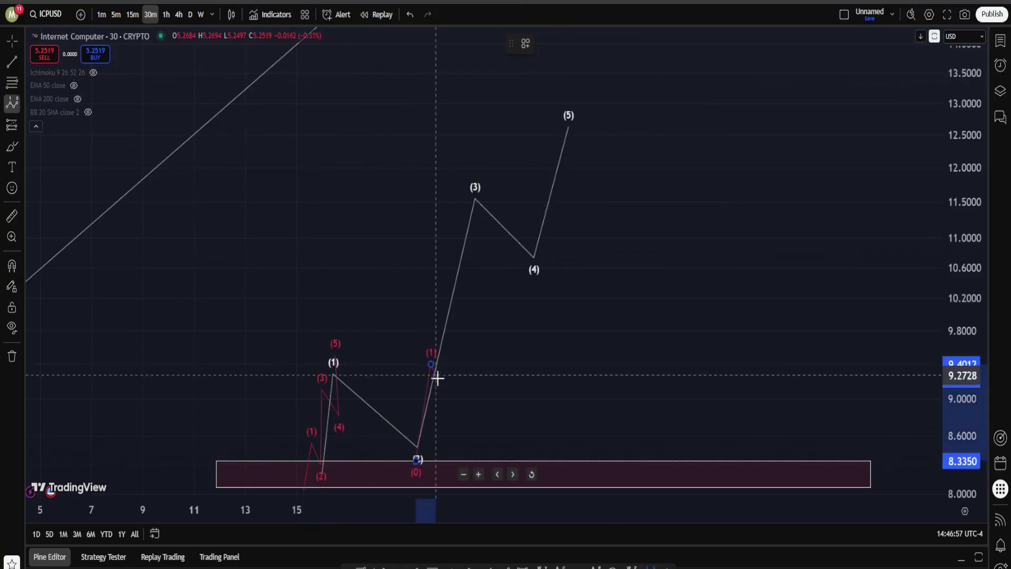
pyautogui.click(443, 388)
pyautogui.click(444, 237)
pyautogui.click(465, 264)
pyautogui.click(464, 191)
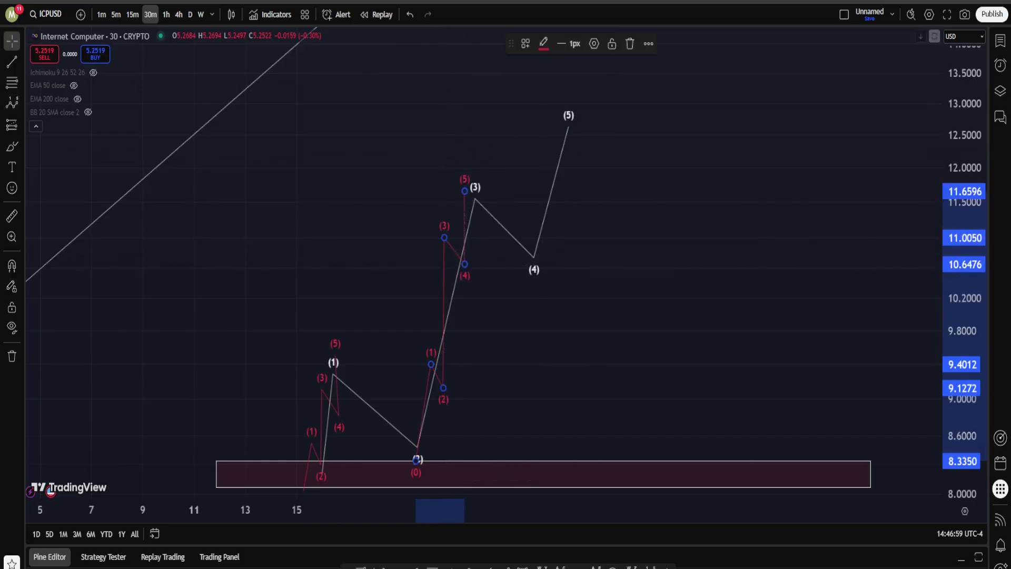
# Draw a five-wave sub-count inside wave (5), starting at the wave (4) low
pyautogui.click(12, 103)
pyautogui.click(528, 268)
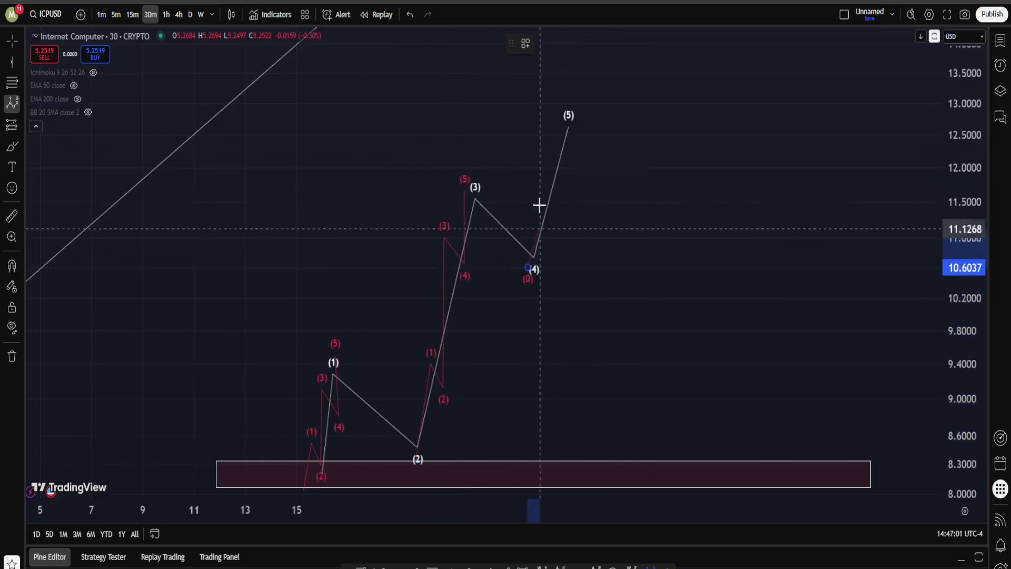
pyautogui.click(539, 202)
pyautogui.click(556, 230)
pyautogui.click(556, 139)
pyautogui.click(583, 164)
pyautogui.click(576, 107)
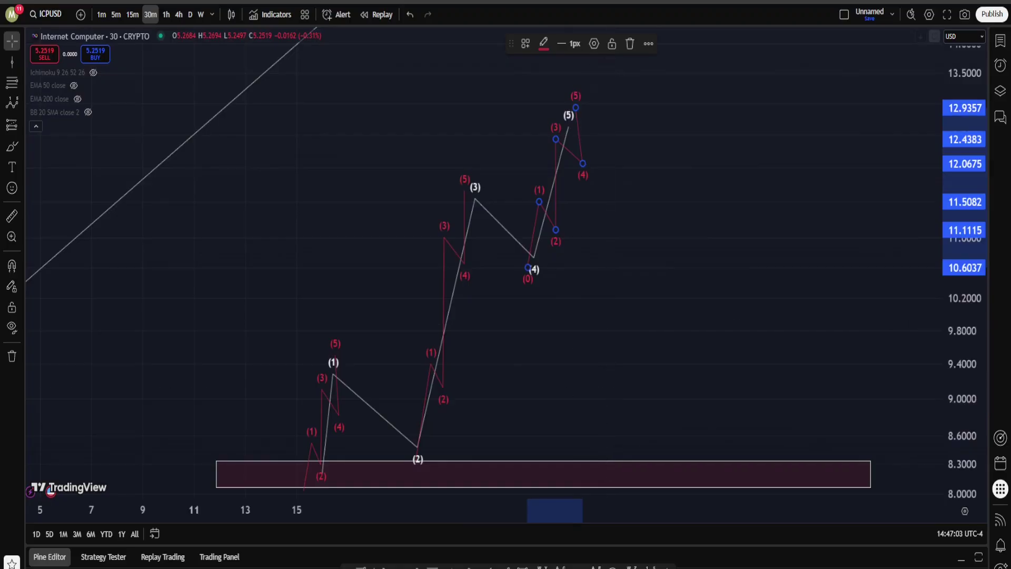
# Mark wave (4) as an A-B-C correction from the (3) peak to the (4) low
pyautogui.click(12, 103)
pyautogui.click(471, 176)
pyautogui.click(493, 258)
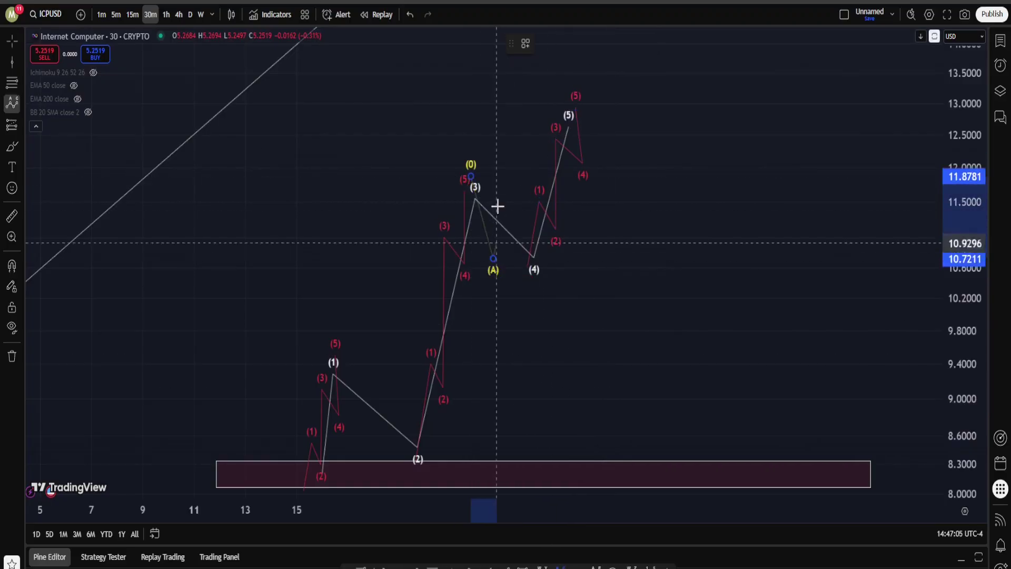
pyautogui.click(499, 192)
pyautogui.click(536, 259)
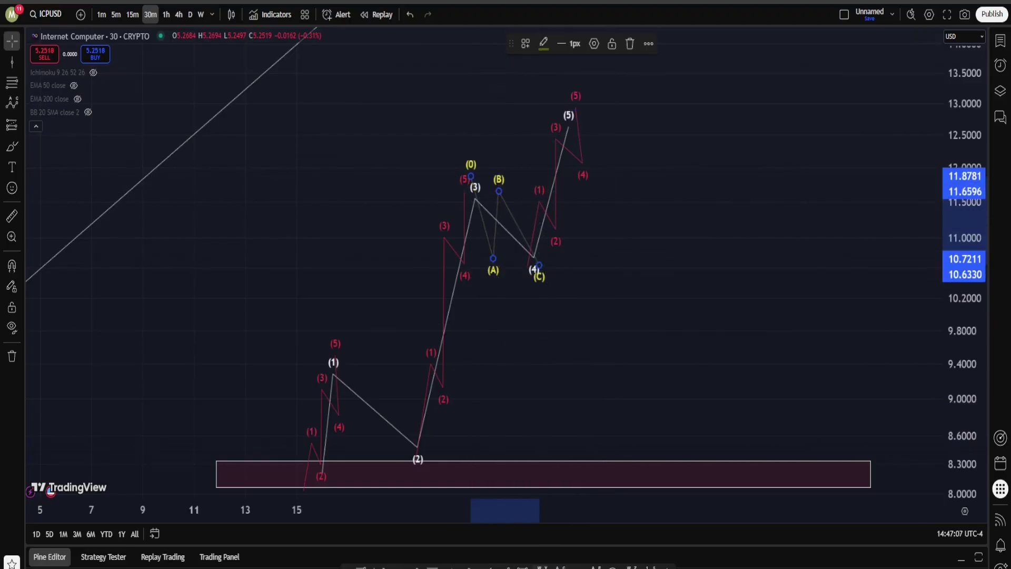
# Draw a W-X-Y combination correction near wave (1), then undo it
pyautogui.click(343, 350)
pyautogui.click(384, 459)
pyautogui.click(380, 342)
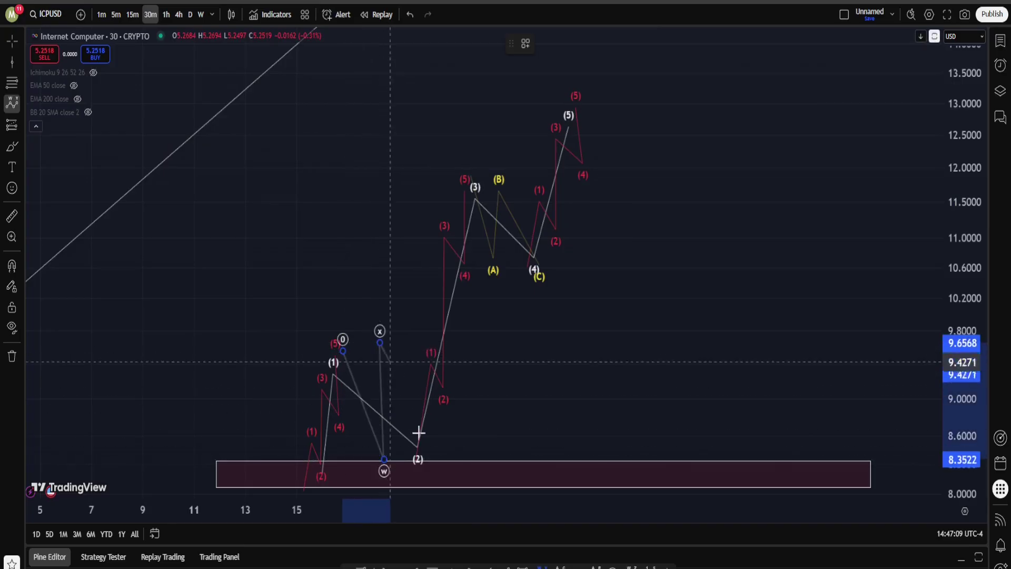
pyautogui.click(422, 444)
pyautogui.hotkey('ctrl', 'z')
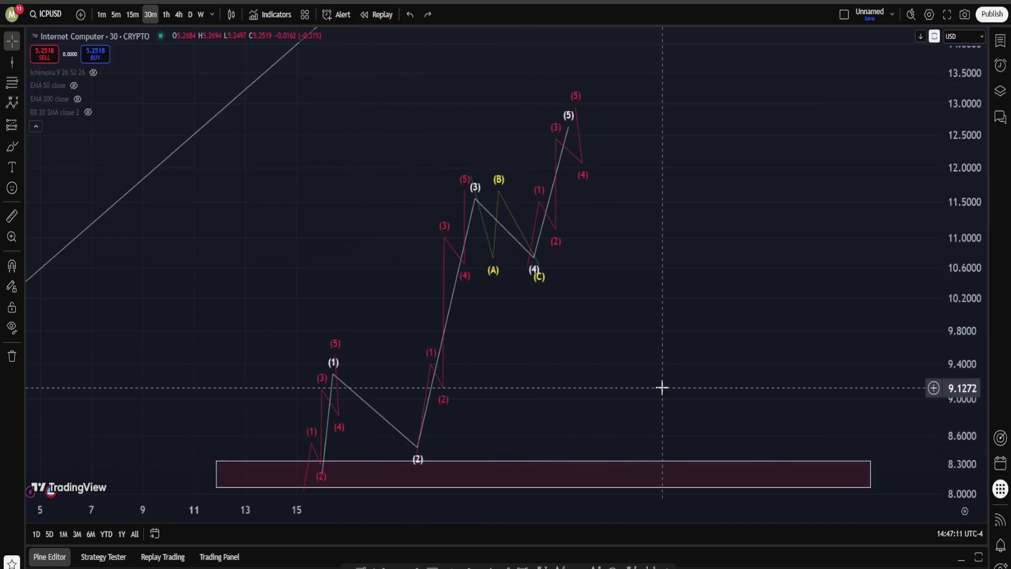
# Undo the last change, reset the chart view and switch ICPUSD to the 15-minute timeframe
pyautogui.hotkey('ctrl', 'z')
pyautogui.hotkey('ctrl', 'z')
pyautogui.hotkey('ctrl', 'z')
pyautogui.hotkey('ctrl', 'z')
pyautogui.hotkey('ctrl', 'z')
pyautogui.hotkey('ctrl', 'z')
pyautogui.hotkey('ctrl', 'z')
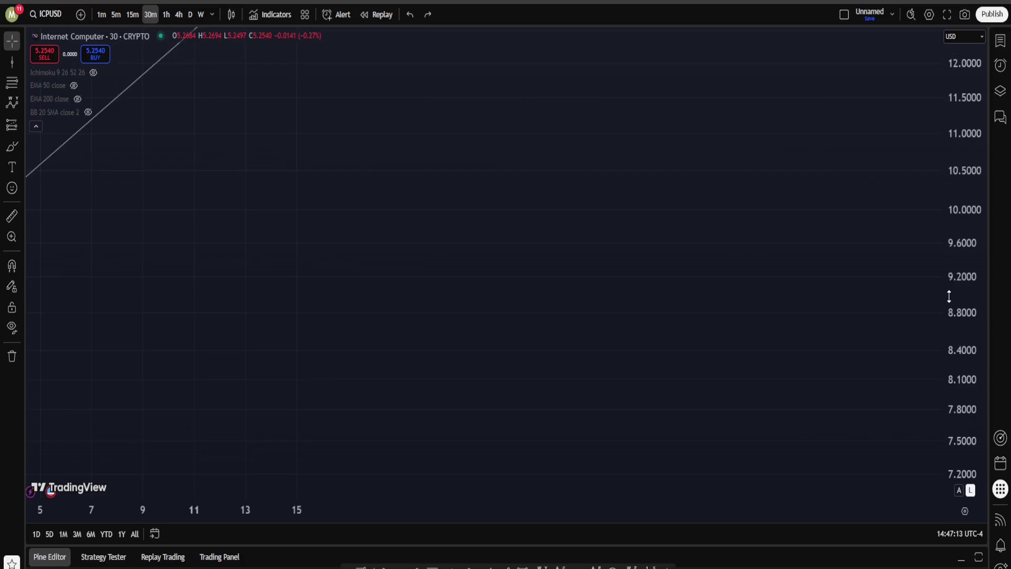
pyautogui.doubleClick(956, 276)
pyautogui.rightClick(509, 200)
pyautogui.click(532, 205)
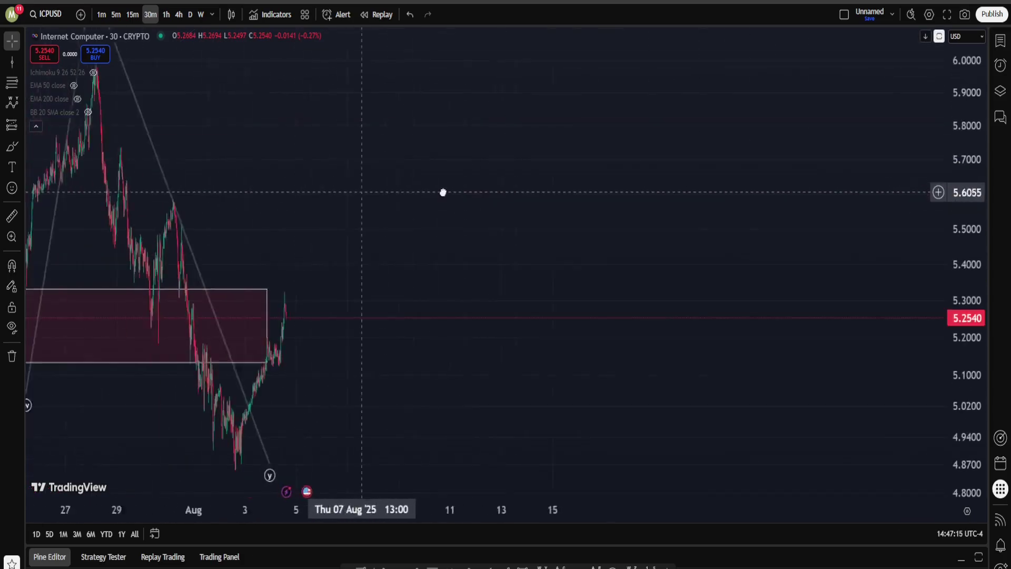
pyautogui.moveTo(685, 186); pyautogui.dragTo(790, 140)
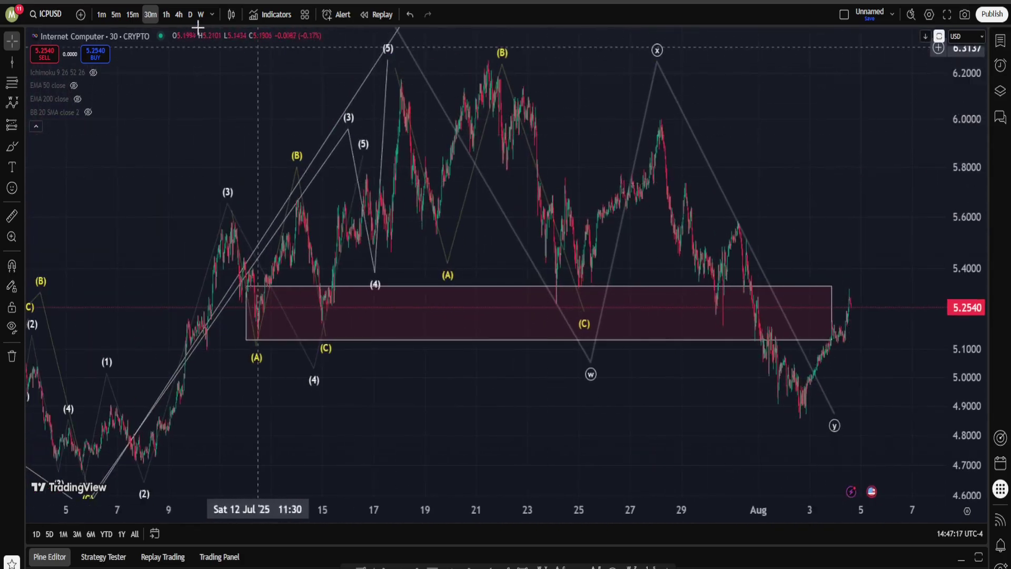
pyautogui.click(134, 16)
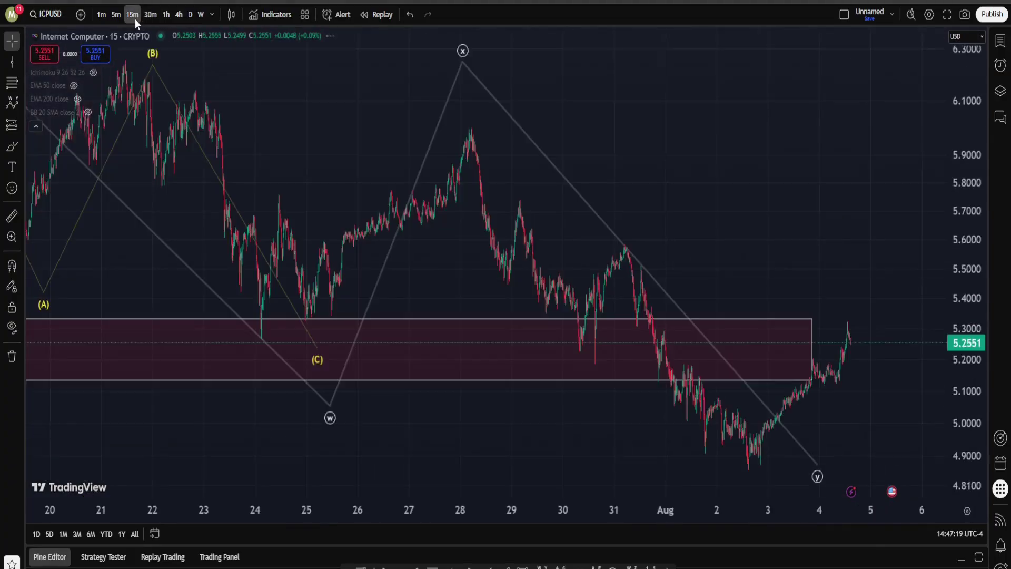
pyautogui.scroll(8, 884, 269)
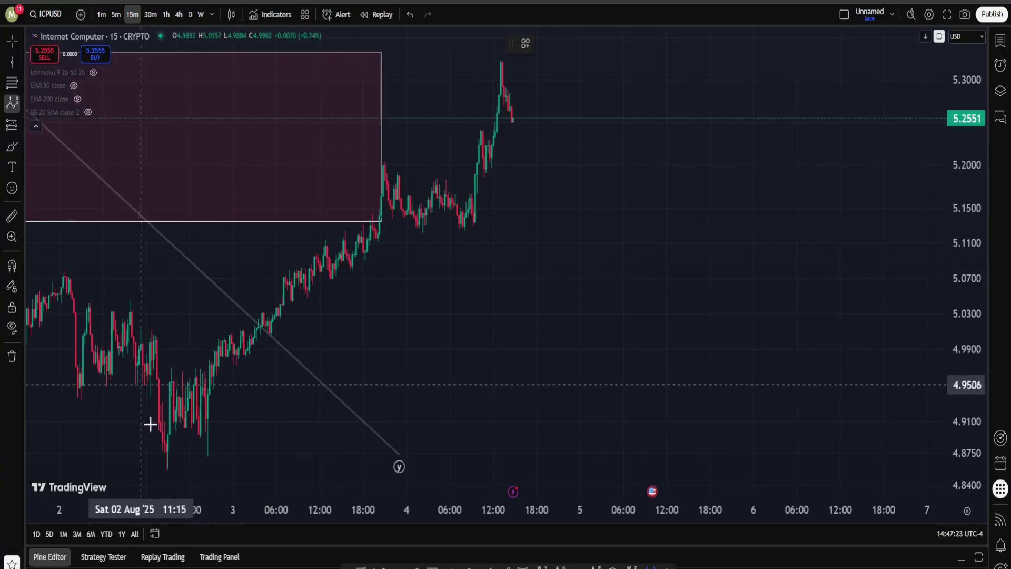
# Mark a (0)-(5) impulse from the early-August 4.86 low to about 5.37
pyautogui.click(159, 464)
pyautogui.click(168, 345)
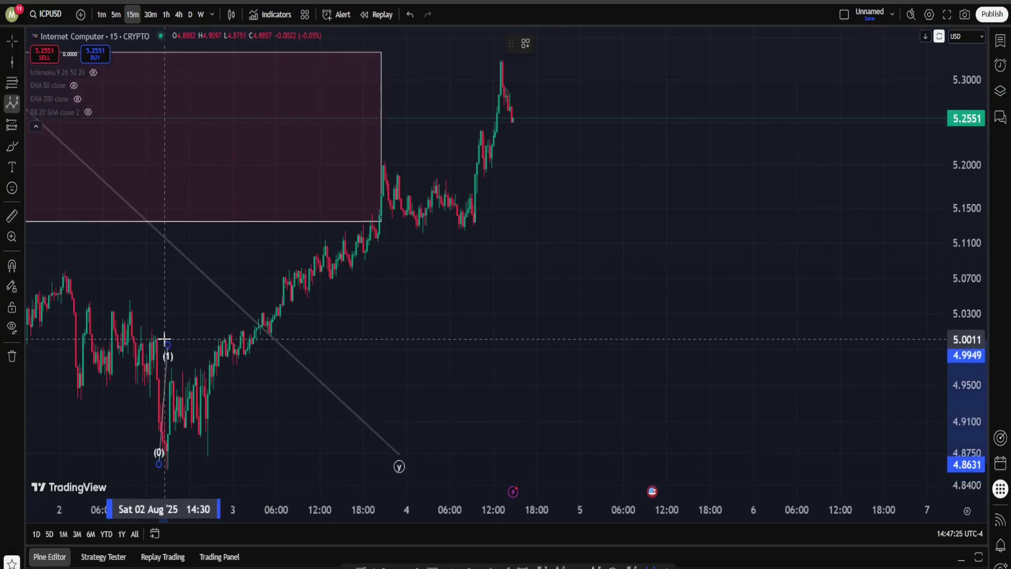
pyautogui.click(213, 458)
pyautogui.click(393, 145)
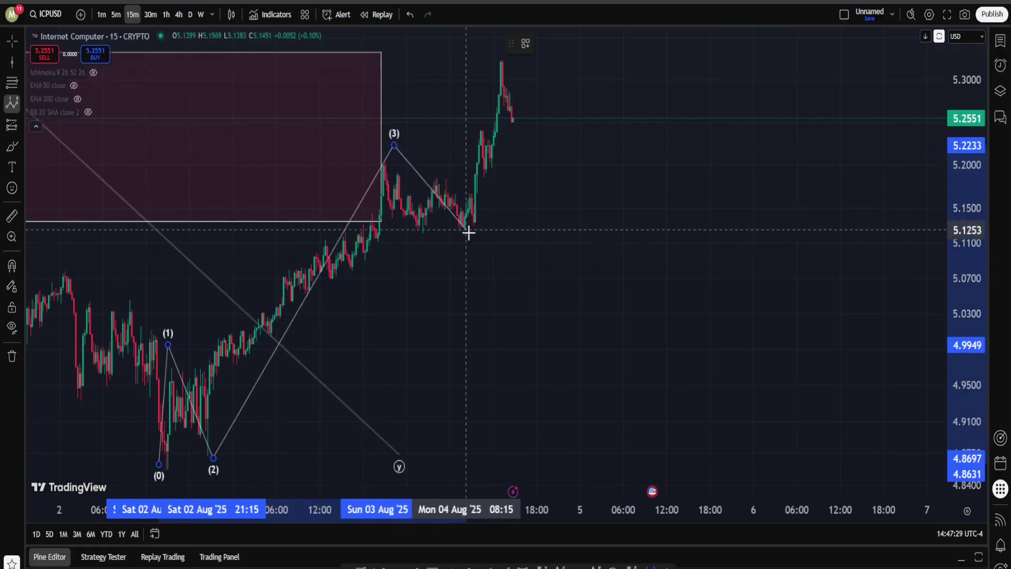
pyautogui.click(468, 244)
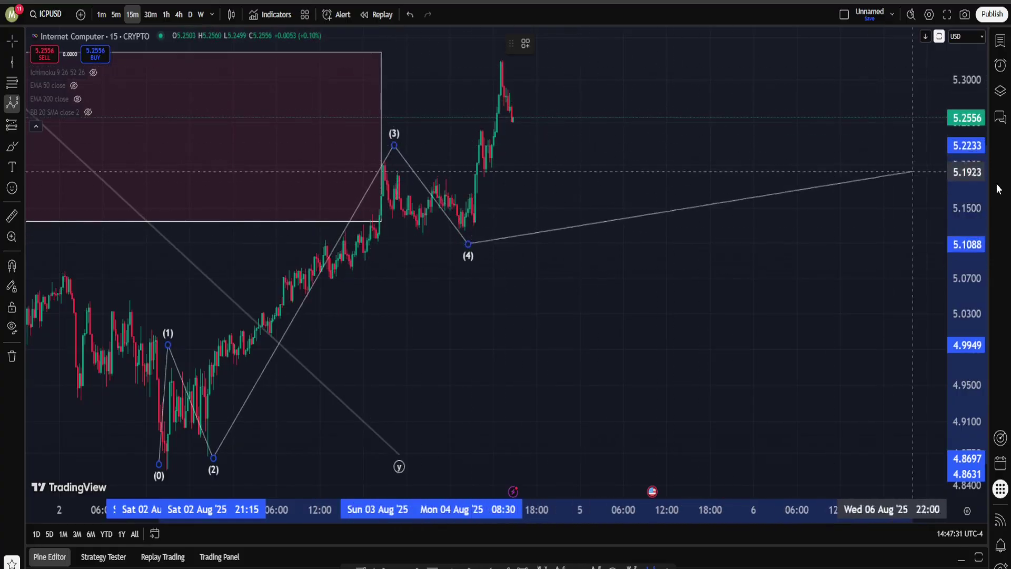
pyautogui.moveTo(979, 123); pyautogui.dragTo(979, 143)
pyautogui.click(529, 93)
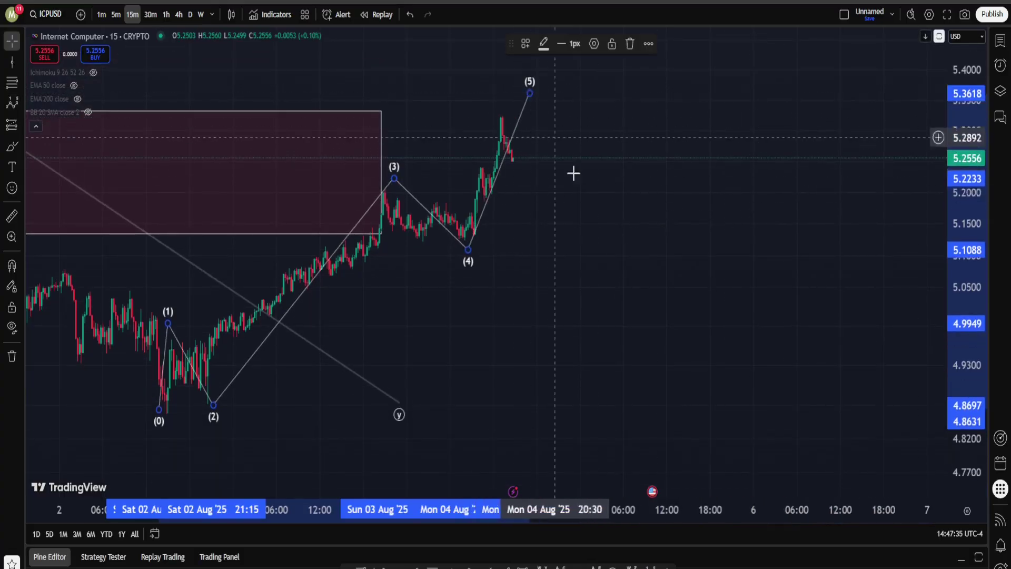
# Frame the wave count from around Jul 28 and drag the pink zone's right edge into future days
pyautogui.scroll(-5, 585, 239)
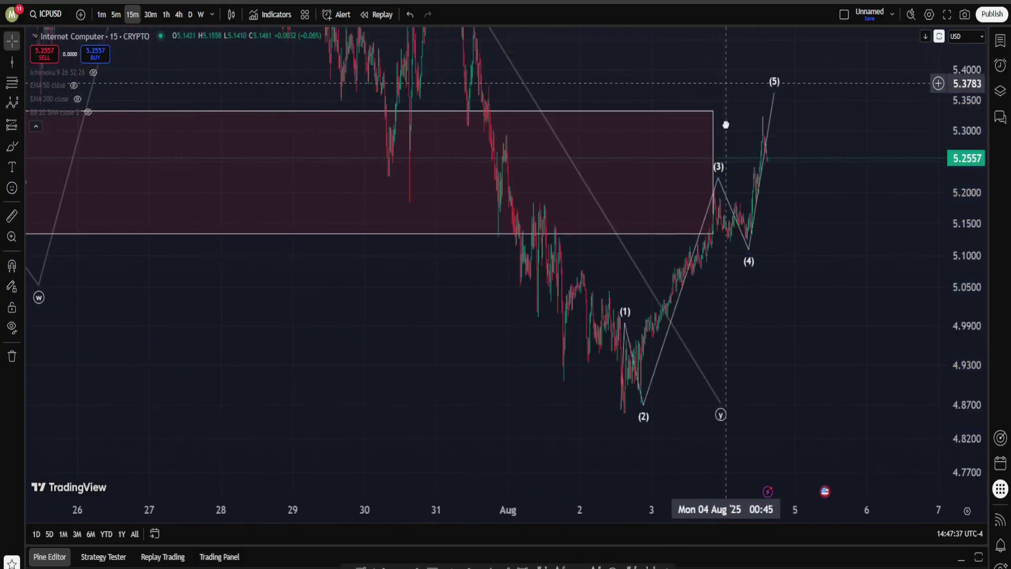
pyautogui.moveTo(719, 120); pyautogui.dragTo(632, 285)
pyautogui.moveTo(763, 381); pyautogui.dragTo(720, 195)
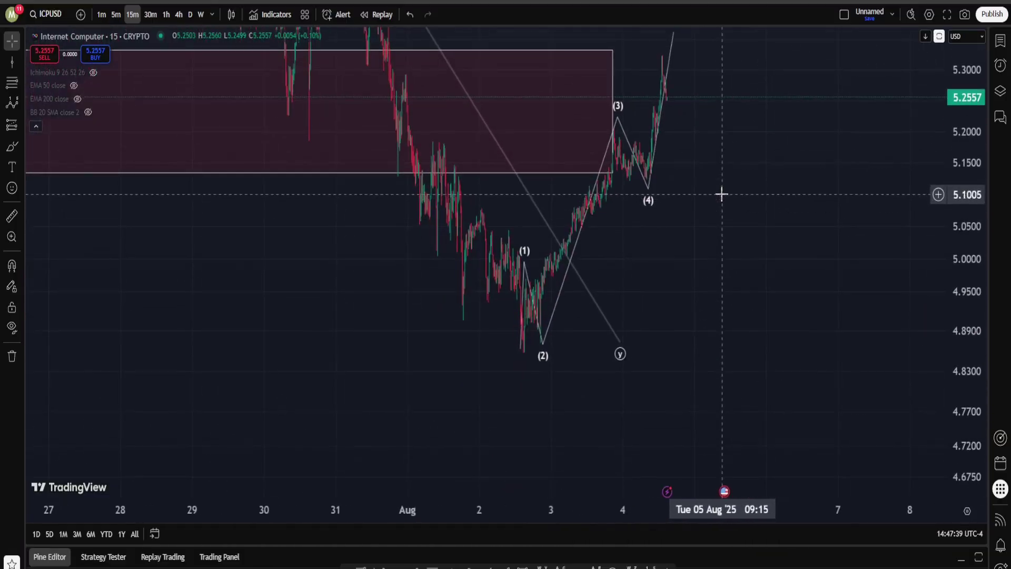
pyautogui.moveTo(961, 337); pyautogui.dragTo(962, 365)
pyautogui.scroll(-3, 772, 377)
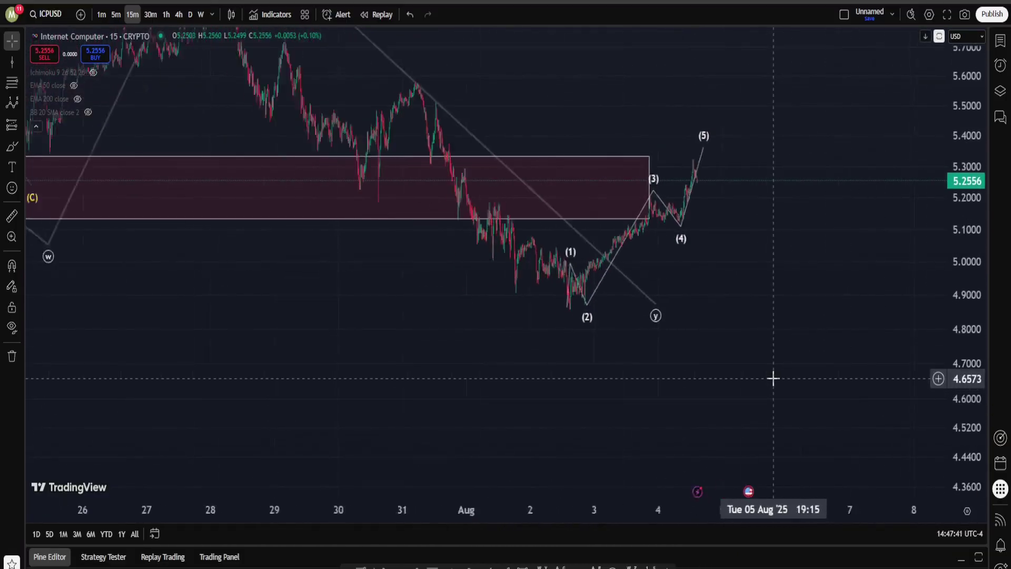
pyautogui.moveTo(630, 81); pyautogui.dragTo(531, 221)
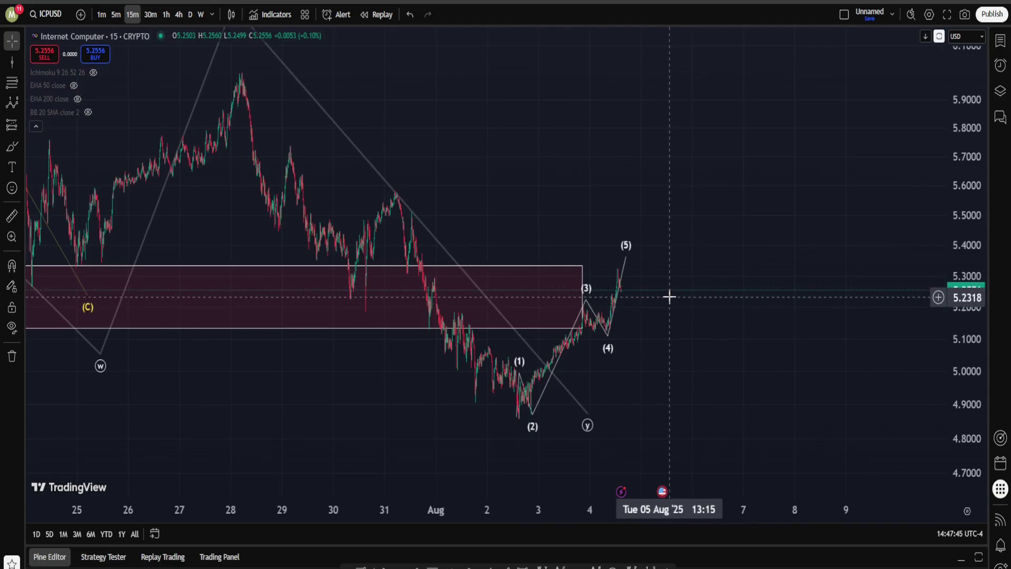
pyautogui.moveTo(713, 191); pyautogui.dragTo(499, 176)
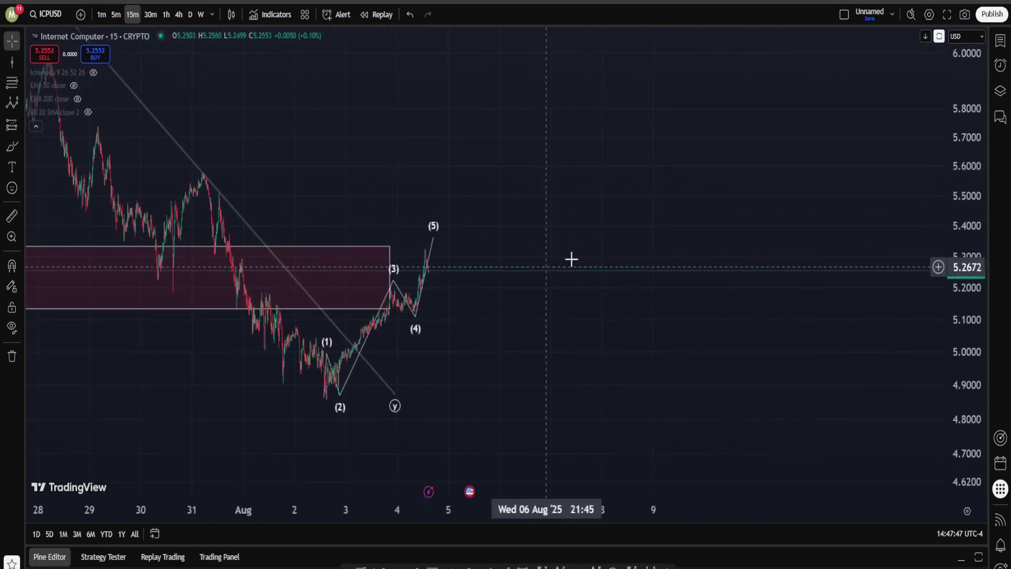
pyautogui.moveTo(572, 259); pyautogui.dragTo(528, 251)
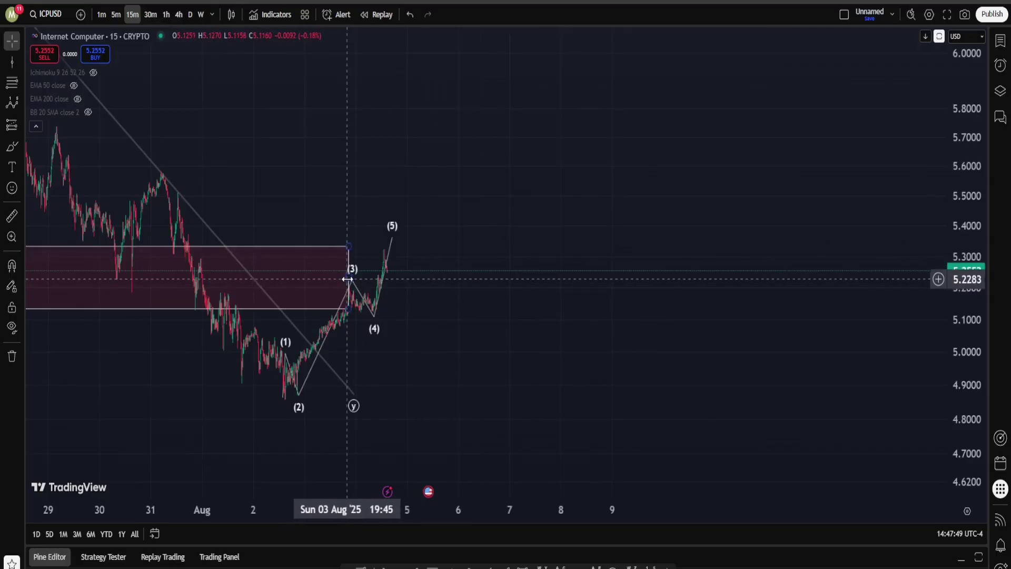
pyautogui.moveTo(347, 279); pyautogui.dragTo(602, 277)
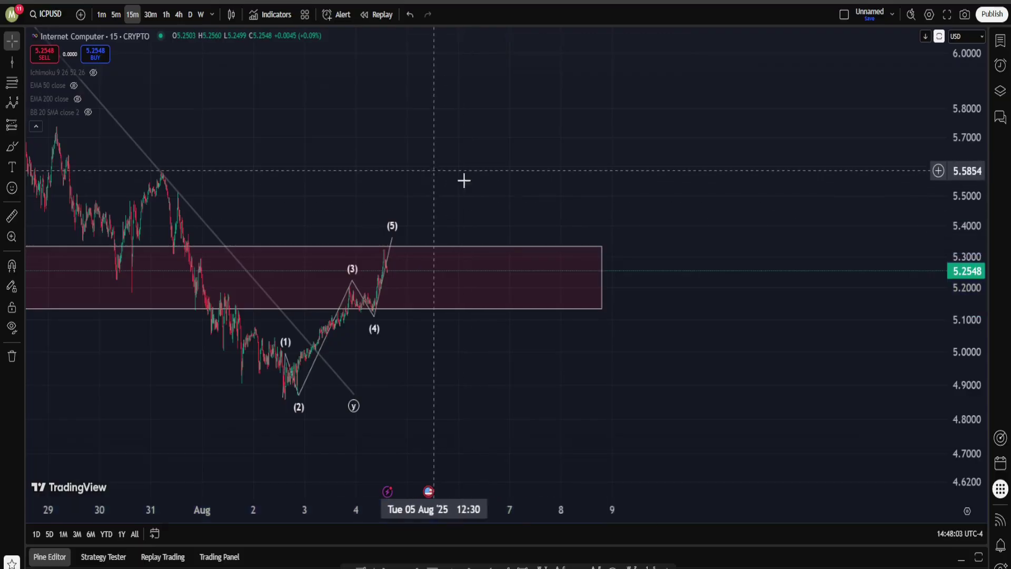
pyautogui.moveTo(463, 179); pyautogui.dragTo(481, 178)
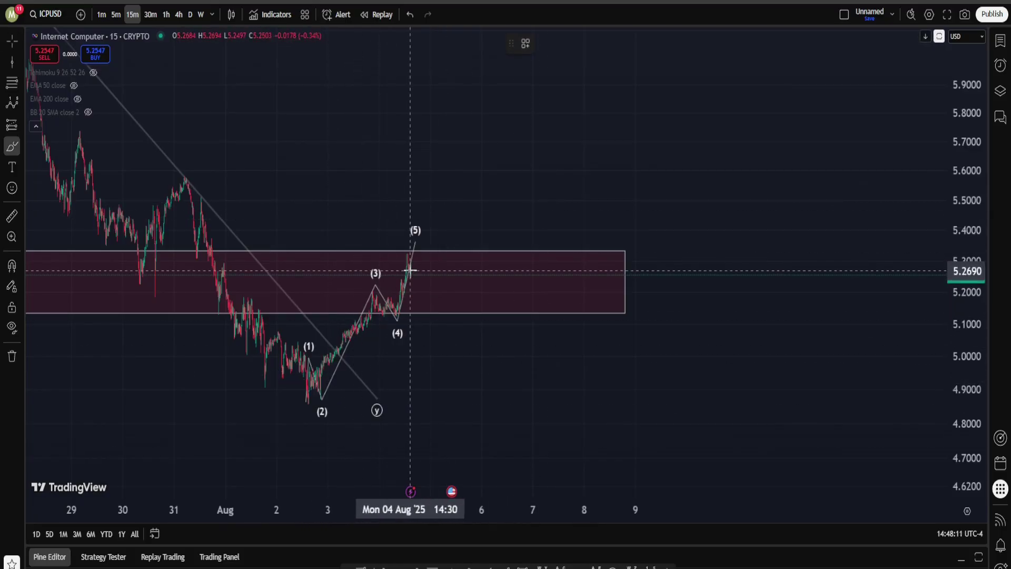
# Sketch a choppy yellow projected path after wave (5), adding and undoing extra yellow circles
pyautogui.moveTo(411, 270)
pyautogui.mouseDown()
pyautogui.moveTo(428, 231)
pyautogui.moveTo(450, 290)
pyautogui.moveTo(500, 334)
pyautogui.moveTo(526, 243)
pyautogui.moveTo(598, 268)
pyautogui.moveTo(708, 352)
pyautogui.mouseUp()
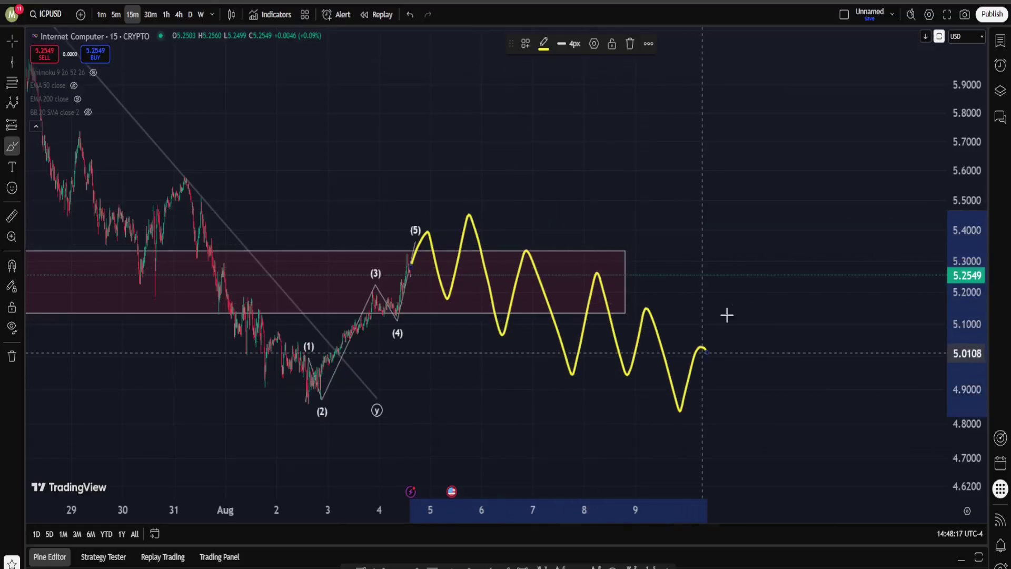
pyautogui.moveTo(811, 292)
pyautogui.mouseDown()
pyautogui.moveTo(587, 468)
pyautogui.moveTo(729, 201)
pyautogui.moveTo(903, 408)
pyautogui.mouseUp()
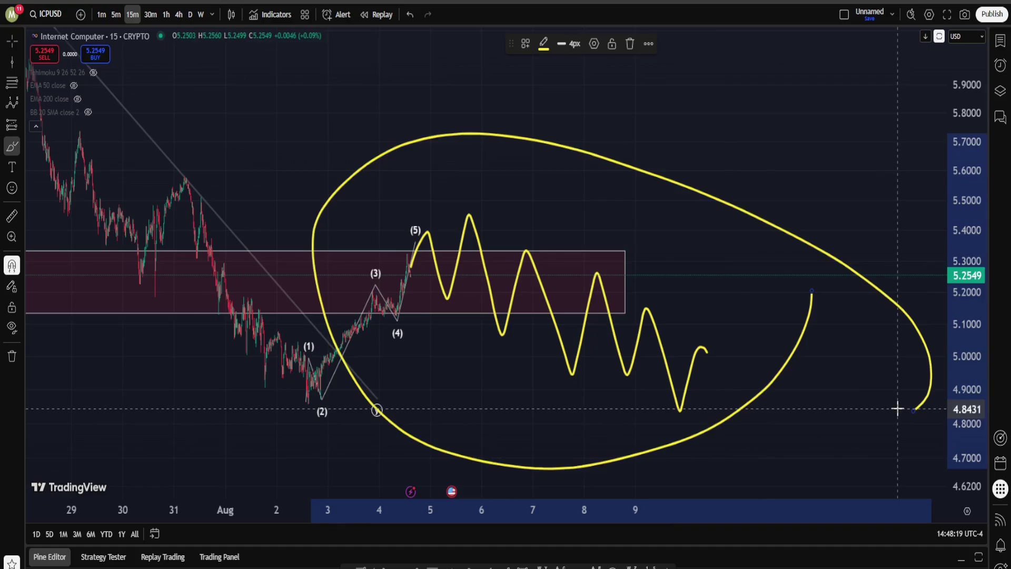
pyautogui.hotkey('ctrl', 'z')
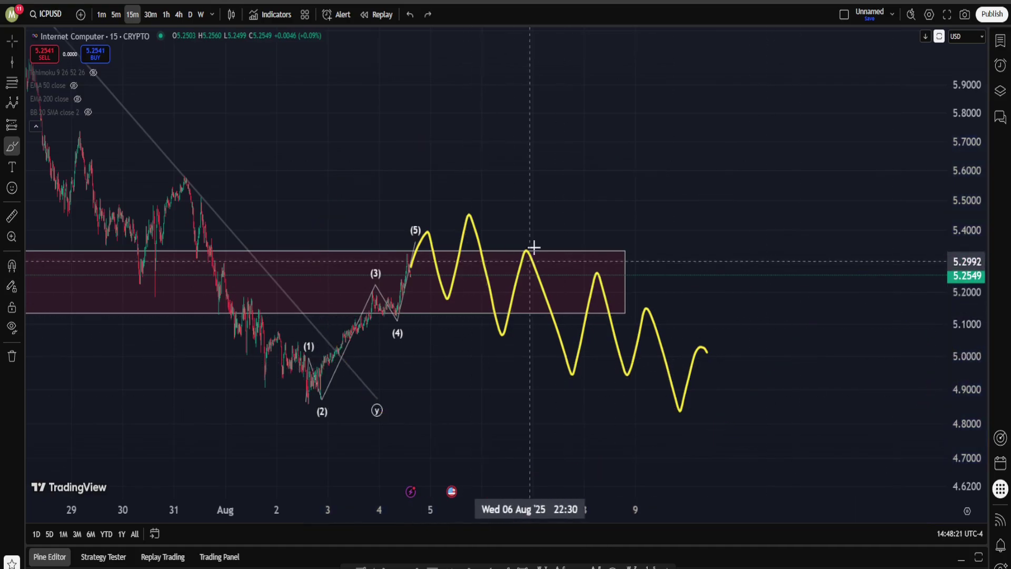
pyautogui.moveTo(529, 240)
pyautogui.mouseDown()
pyautogui.moveTo(524, 323)
pyautogui.moveTo(515, 262)
pyautogui.mouseUp()
pyautogui.moveTo(616, 246)
pyautogui.mouseDown()
pyautogui.moveTo(572, 393)
pyautogui.moveTo(565, 247)
pyautogui.mouseUp()
pyautogui.moveTo(632, 300)
pyautogui.mouseDown()
pyautogui.moveTo(690, 294)
pyautogui.moveTo(646, 279)
pyautogui.mouseUp()
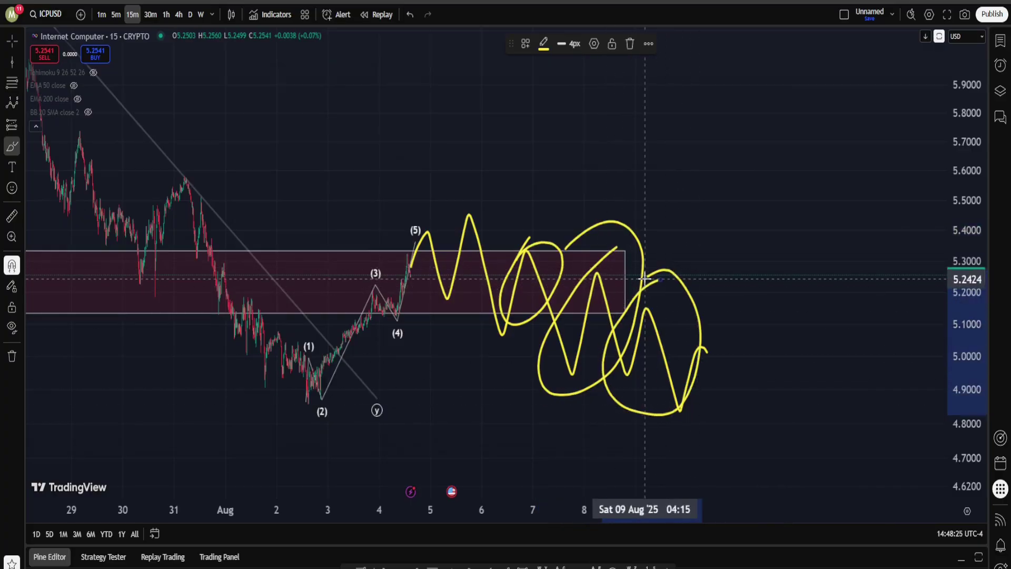
pyautogui.hotkey('ctrl', 'z')
pyautogui.hotkey('ctrl', 'z')
pyautogui.hotkey('ctrl', 'z')
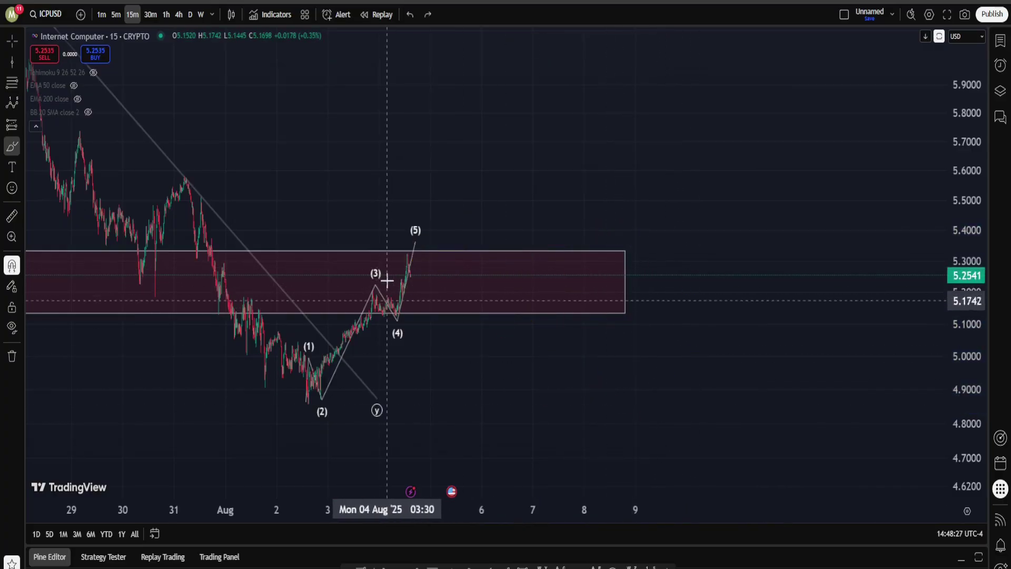
# Redraw a gentler yellow path from wave (5) dipping near 5.05, then reframe the chart
pyautogui.moveTo(406, 266)
pyautogui.mouseDown()
pyautogui.moveTo(456, 223)
pyautogui.moveTo(472, 292)
pyautogui.moveTo(580, 295)
pyautogui.moveTo(592, 322)
pyautogui.moveTo(616, 339)
pyautogui.moveTo(639, 314)
pyautogui.mouseUp()
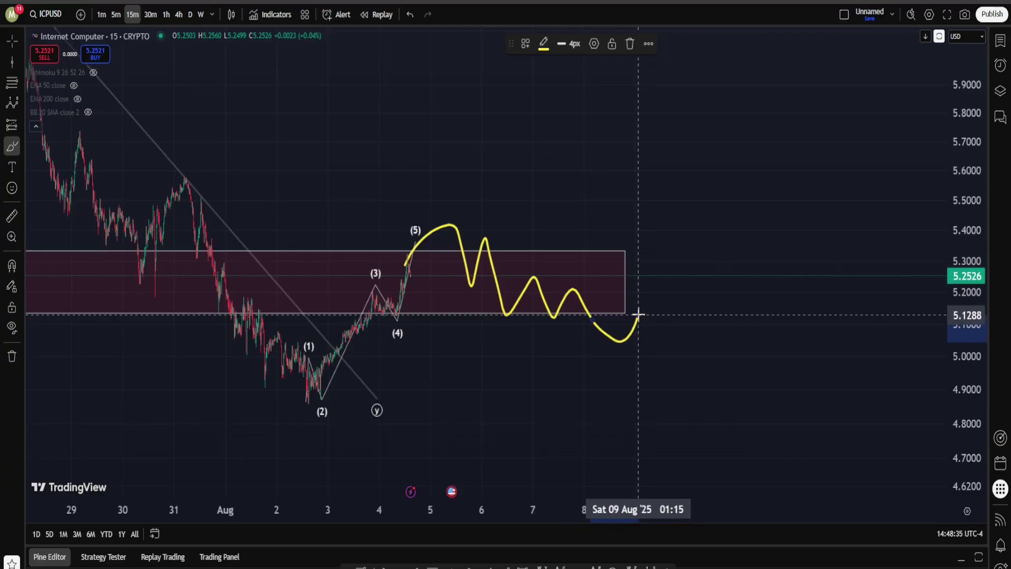
pyautogui.moveTo(733, 271); pyautogui.dragTo(628, 304)
pyautogui.moveTo(961, 368); pyautogui.dragTo(961, 395)
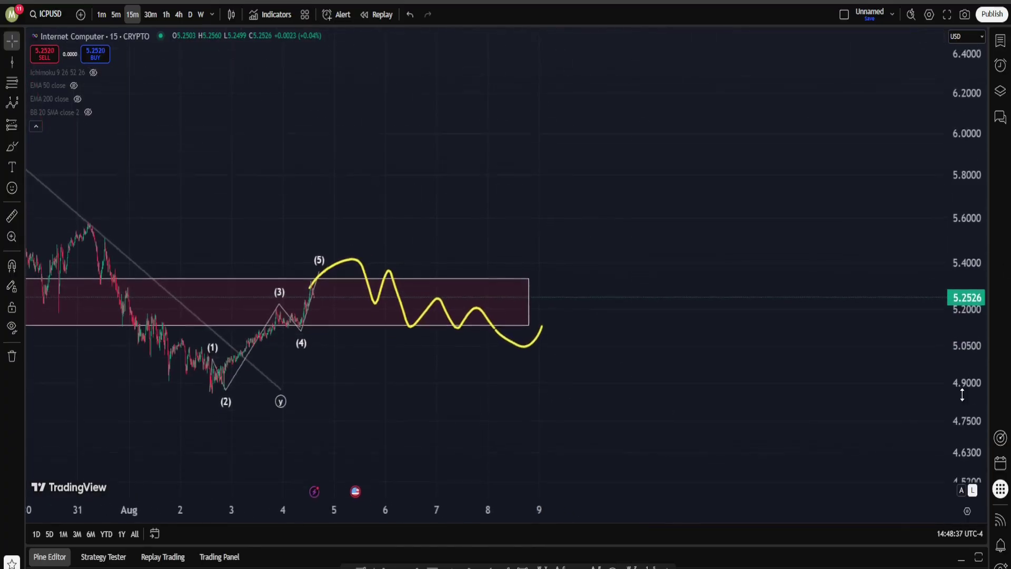
pyautogui.scroll(-4, 718, 330)
pyautogui.scroll(4, 569, 214)
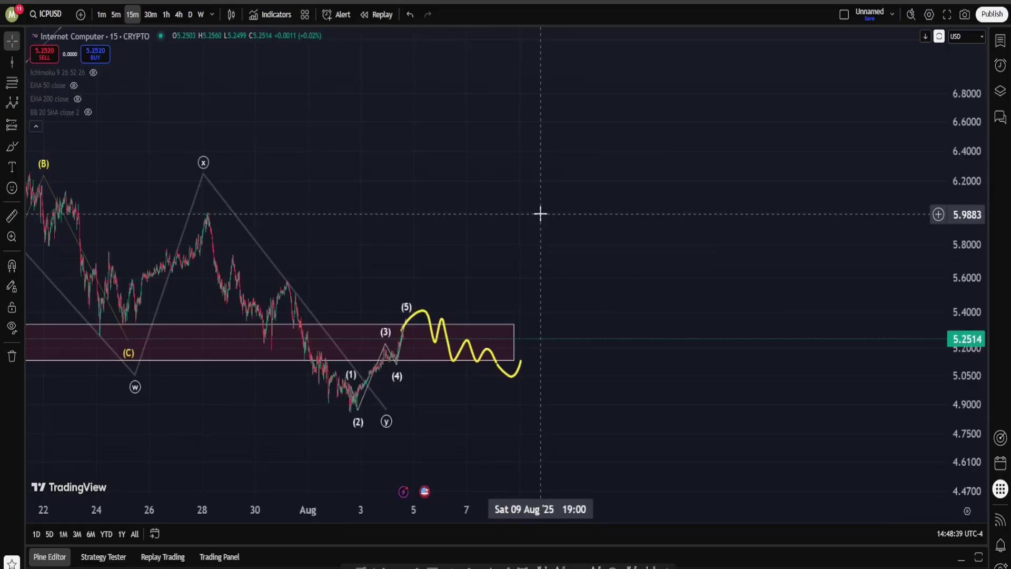
# Draw a projected (0)-(5) impulse from the (2) low via 5.64, 4.95, 6.62, 6.09, then delete it
pyautogui.click(651, 567)
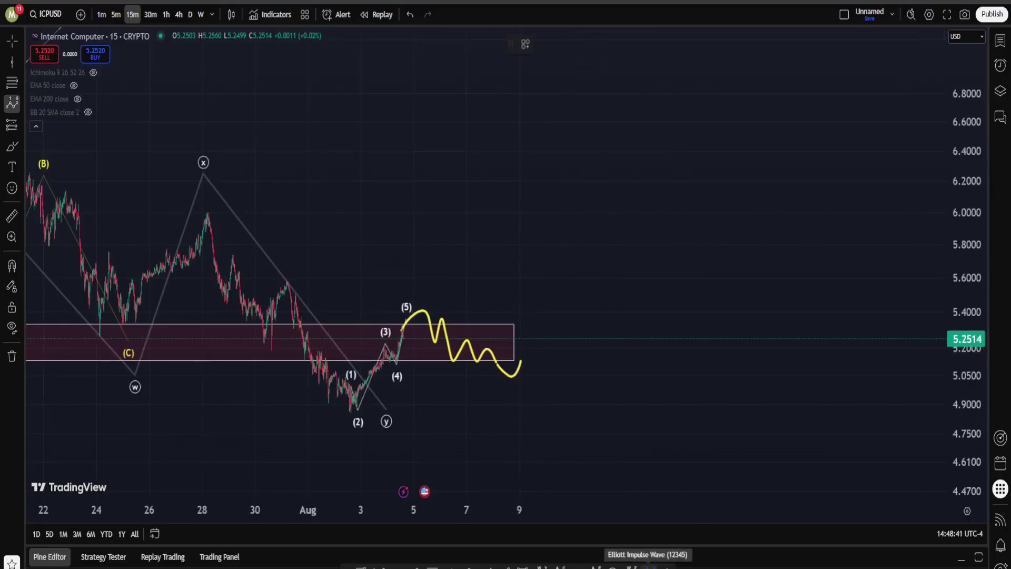
pyautogui.click(325, 417)
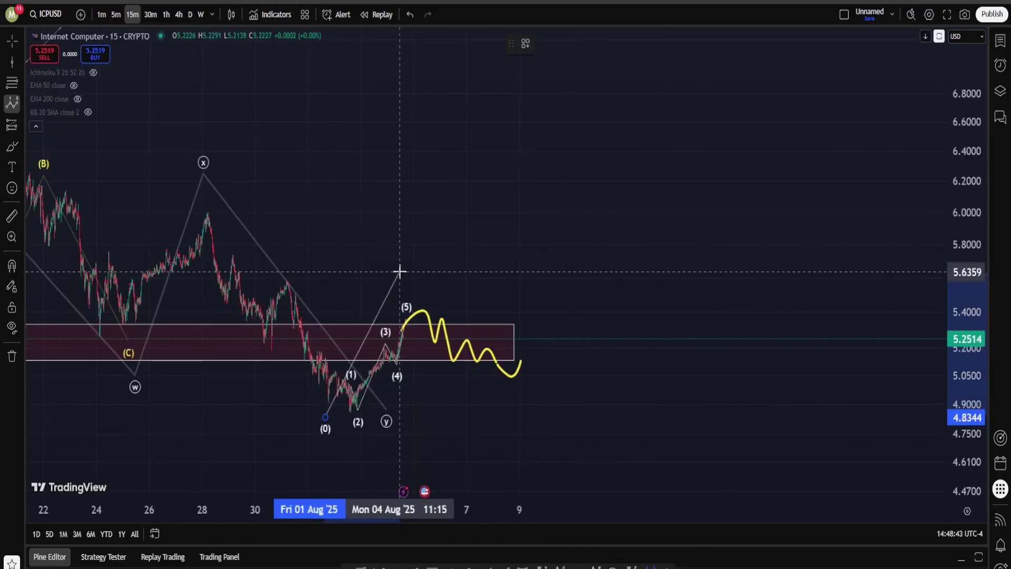
pyautogui.click(400, 271)
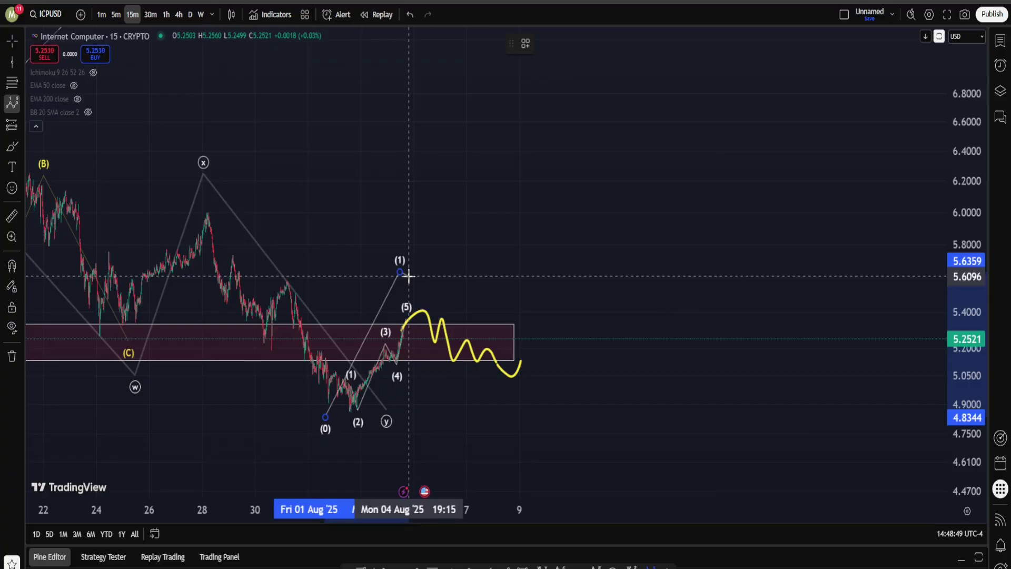
pyautogui.click(537, 386)
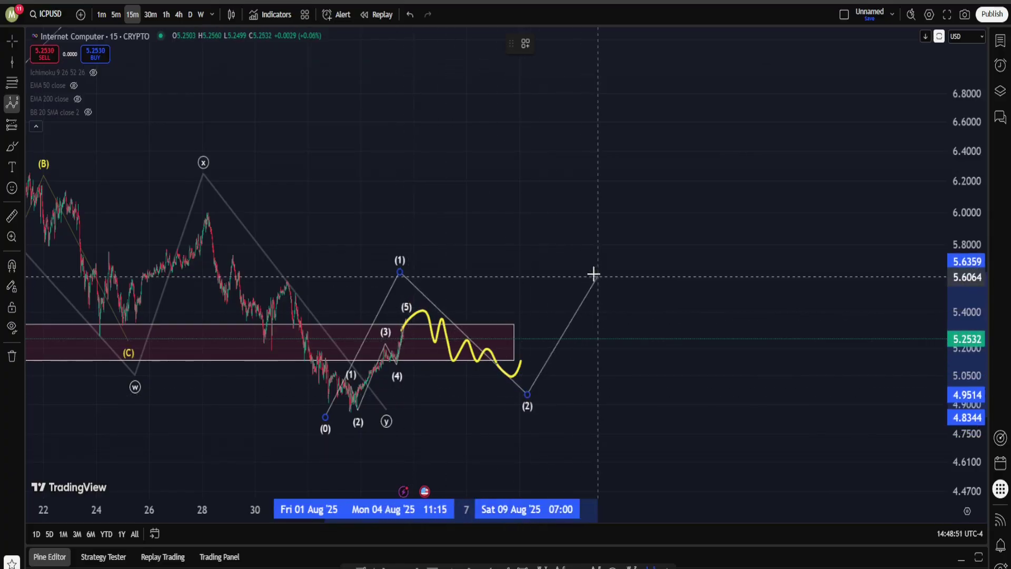
pyautogui.click(642, 119)
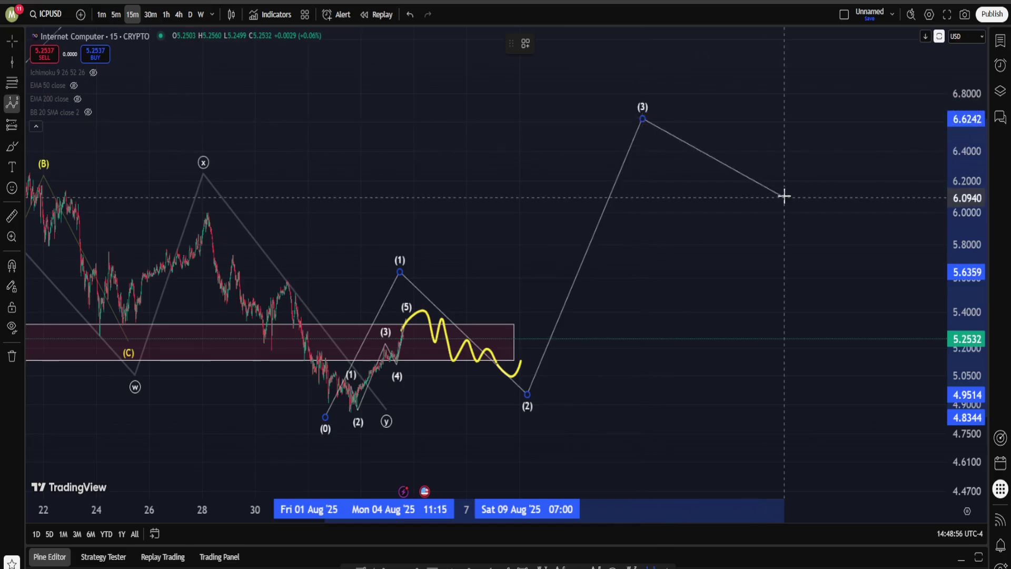
pyautogui.click(784, 198)
pyautogui.click(825, 64)
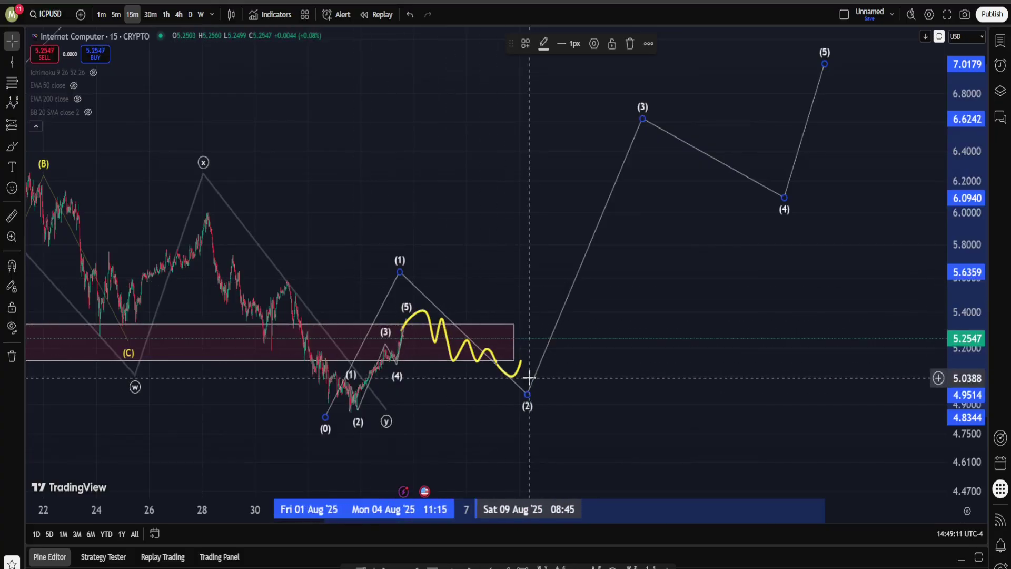
pyautogui.press('Delete')
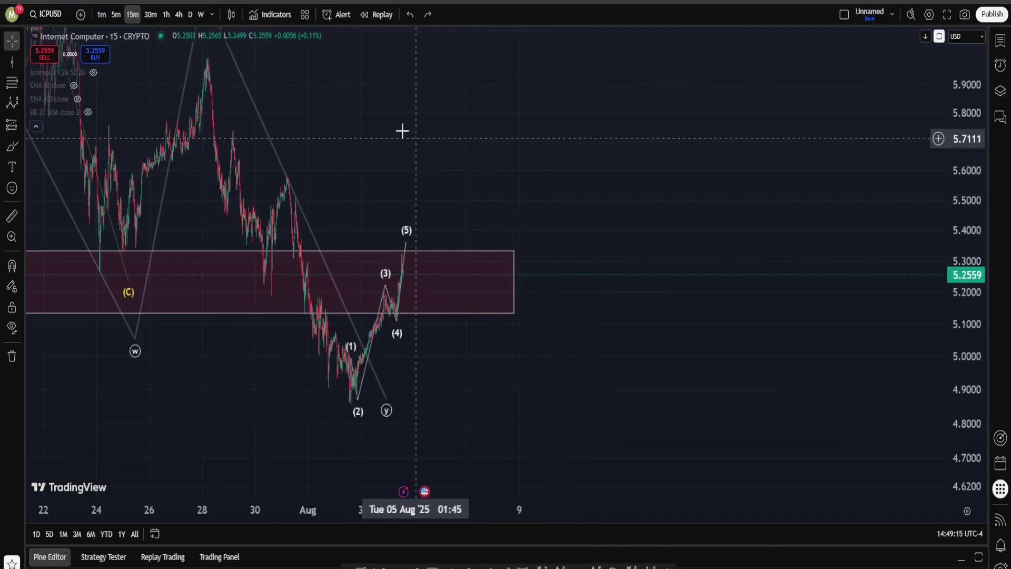
# Pan and zoom the chart to show the wave count back to early July
pyautogui.rightClick(404, 138)
pyautogui.moveTo(402, 128); pyautogui.dragTo(663, 232)
pyautogui.scroll(3, 737, 135)
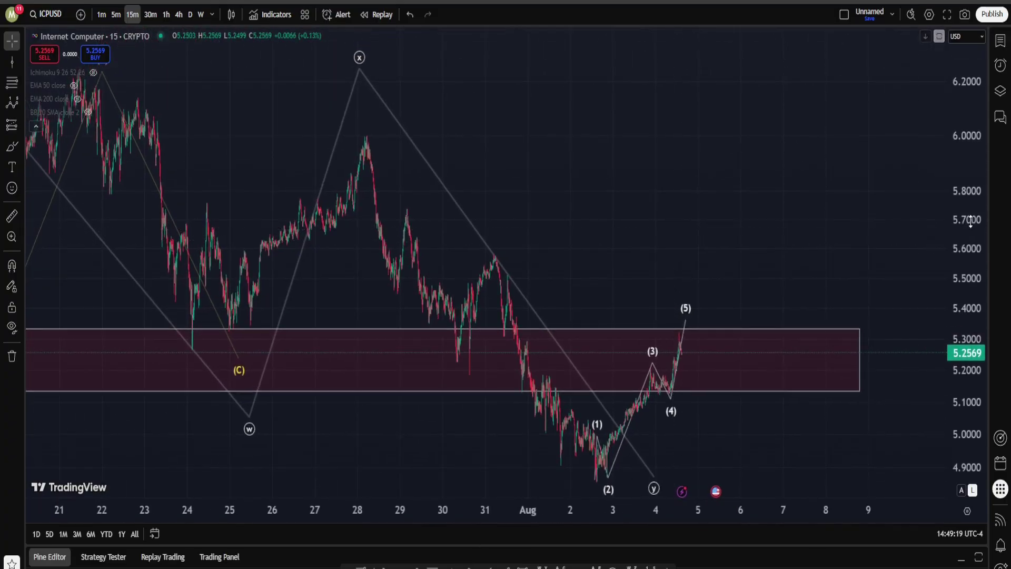
pyautogui.scroll(-3, 774, 237)
pyautogui.scroll(2, 553, 195)
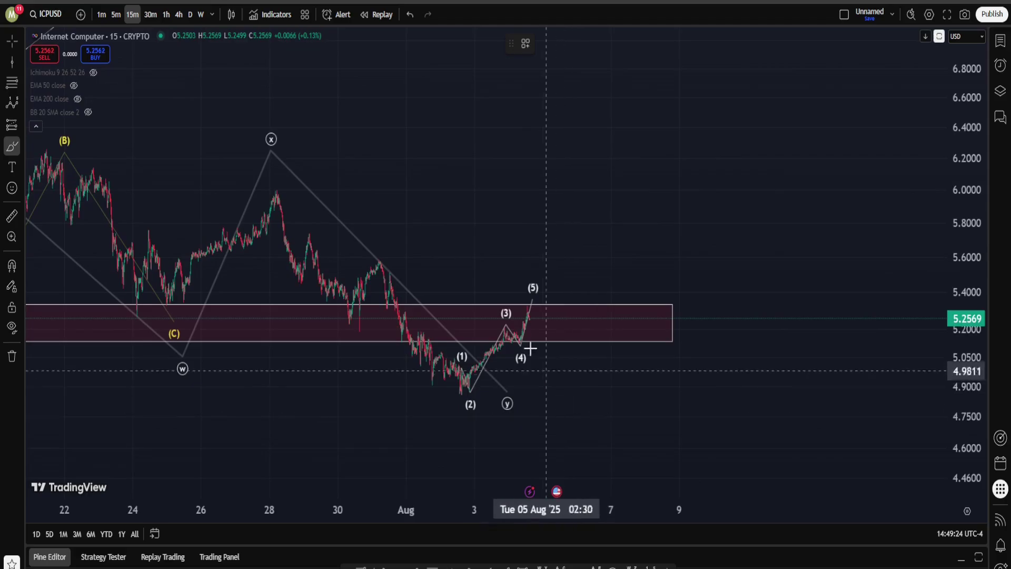
# Sketch a choppy yellow path from (5), circle it and the (x) peak, then undo them
pyautogui.moveTo(524, 322)
pyautogui.mouseDown()
pyautogui.moveTo(594, 320)
pyautogui.moveTo(679, 384)
pyautogui.moveTo(752, 153)
pyautogui.mouseUp()
pyautogui.scroll(-3, 357, 185)
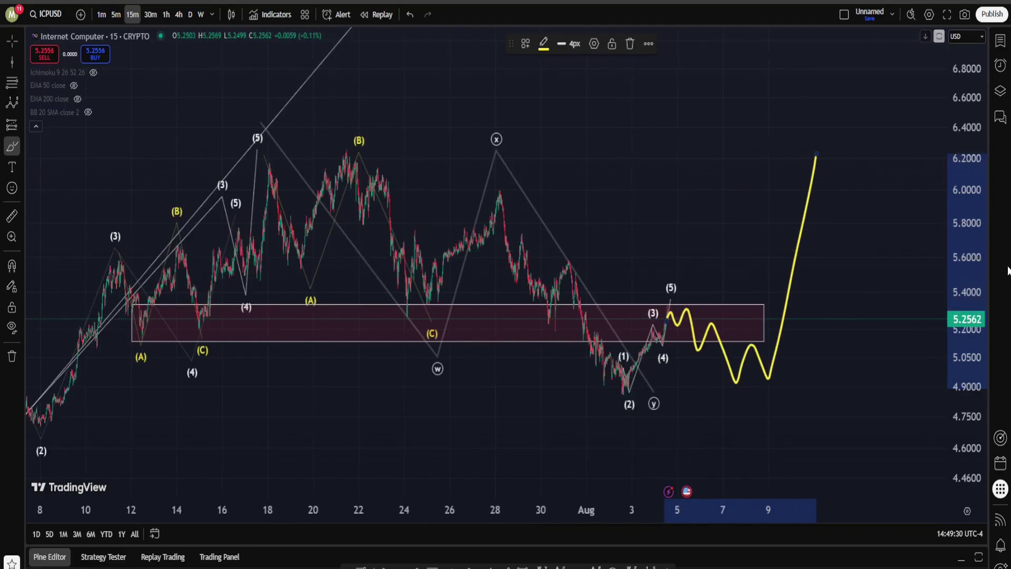
pyautogui.moveTo(843, 111)
pyautogui.mouseDown()
pyautogui.moveTo(896, 160)
pyautogui.moveTo(820, 96)
pyautogui.mouseUp()
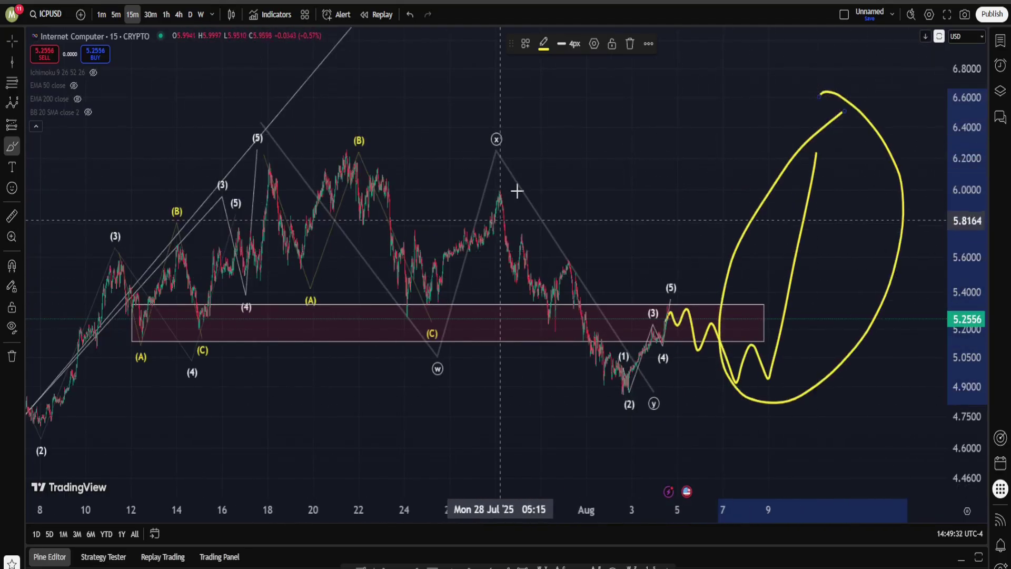
pyautogui.moveTo(514, 188)
pyautogui.mouseDown()
pyautogui.moveTo(492, 215)
pyautogui.moveTo(533, 252)
pyautogui.moveTo(489, 182)
pyautogui.mouseUp()
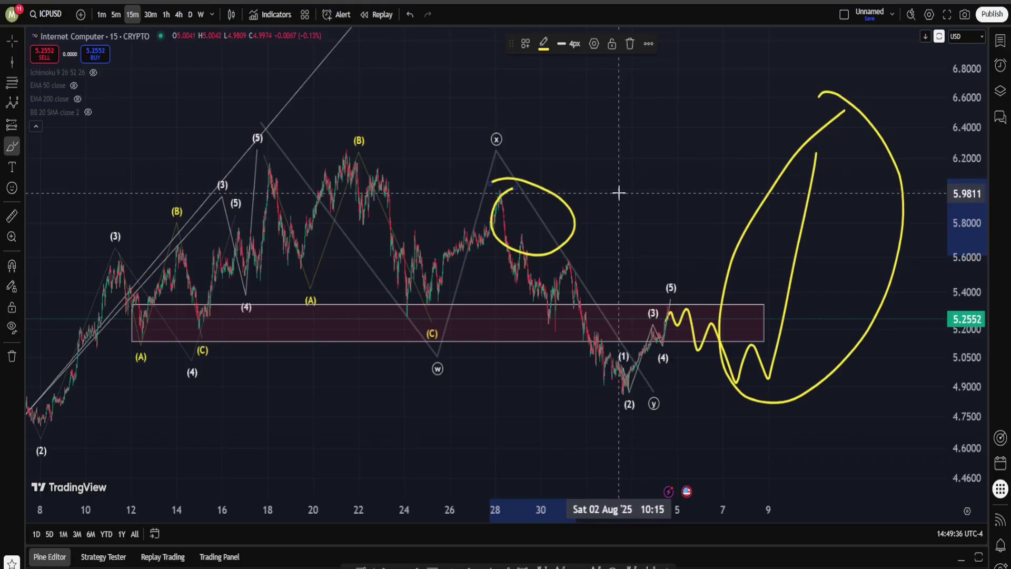
pyautogui.hotkey('ctrl', 'z')
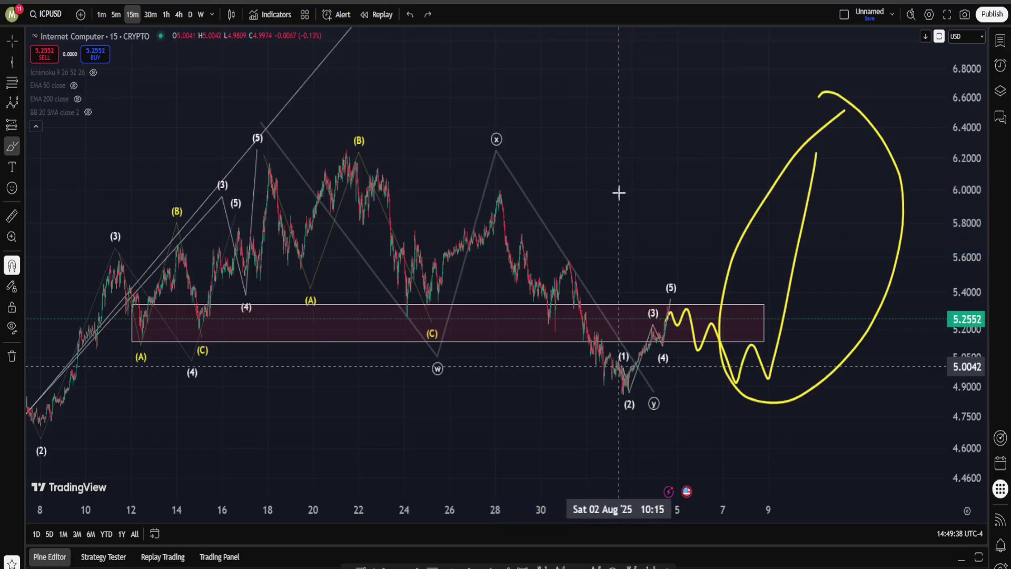
pyautogui.hotkey('ctrl', 'z')
pyautogui.hotkey('ctrl', 'z')
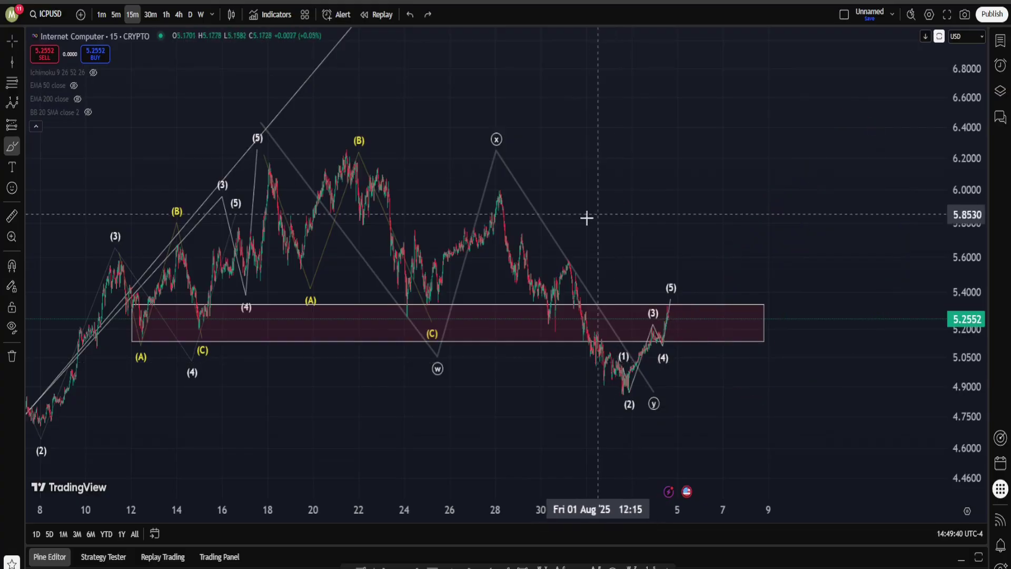
# Draw a big yellow loop around the count, undo it, and start another freehand loop
pyautogui.moveTo(563, 199)
pyautogui.mouseDown()
pyautogui.moveTo(176, 228)
pyautogui.moveTo(623, 167)
pyautogui.moveTo(748, 337)
pyautogui.mouseUp()
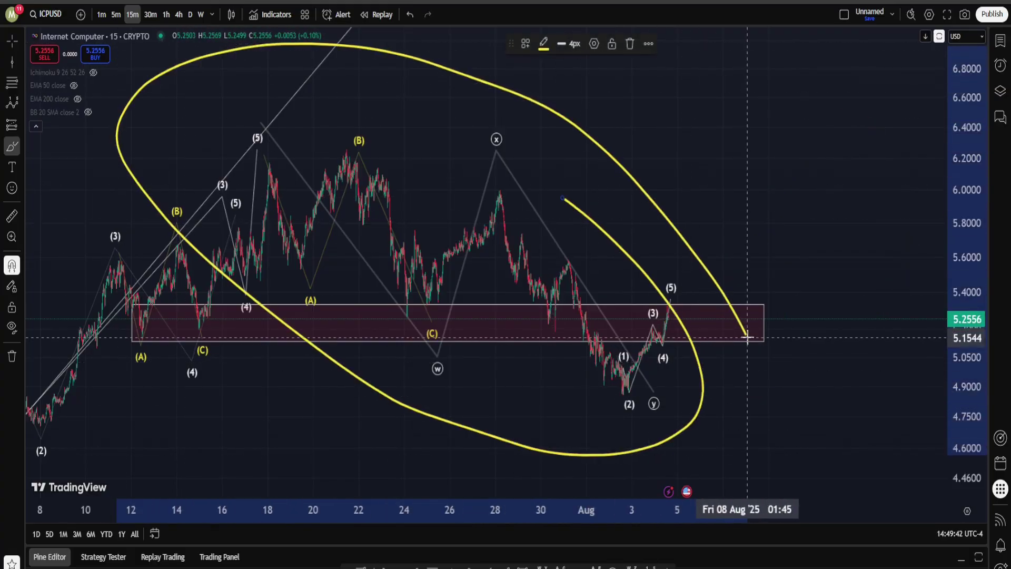
pyautogui.hotkey('ctrl', 'z')
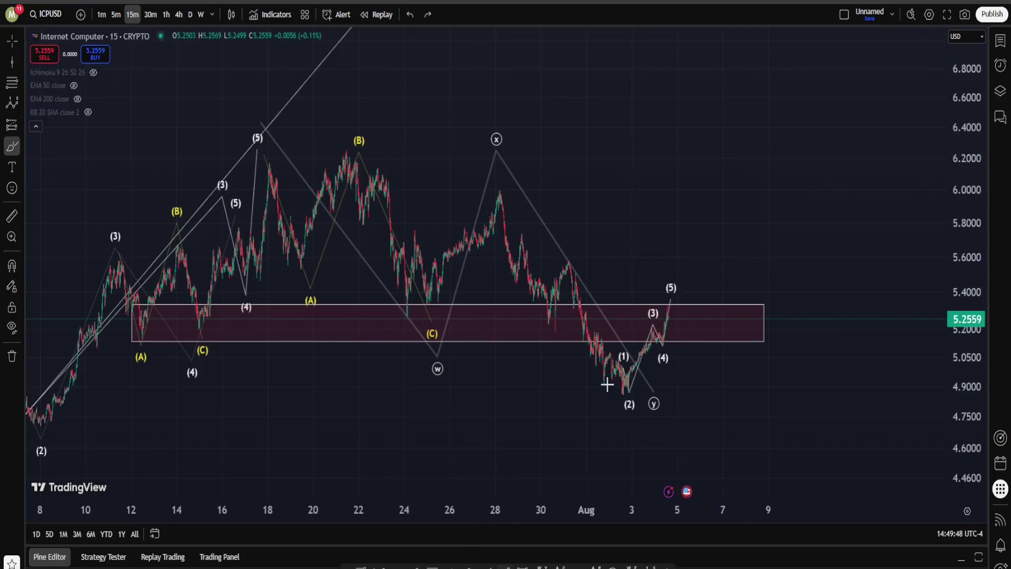
pyautogui.moveTo(442, 129)
pyautogui.mouseDown()
pyautogui.moveTo(499, 425)
pyautogui.moveTo(700, 203)
pyautogui.mouseUp()
pyautogui.hotkey('ctrl', 'z')
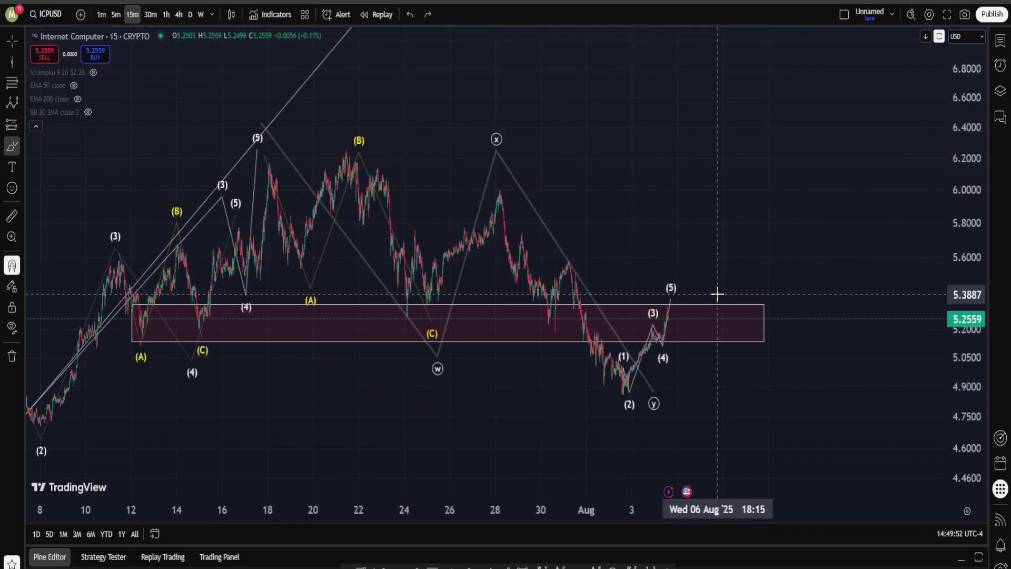